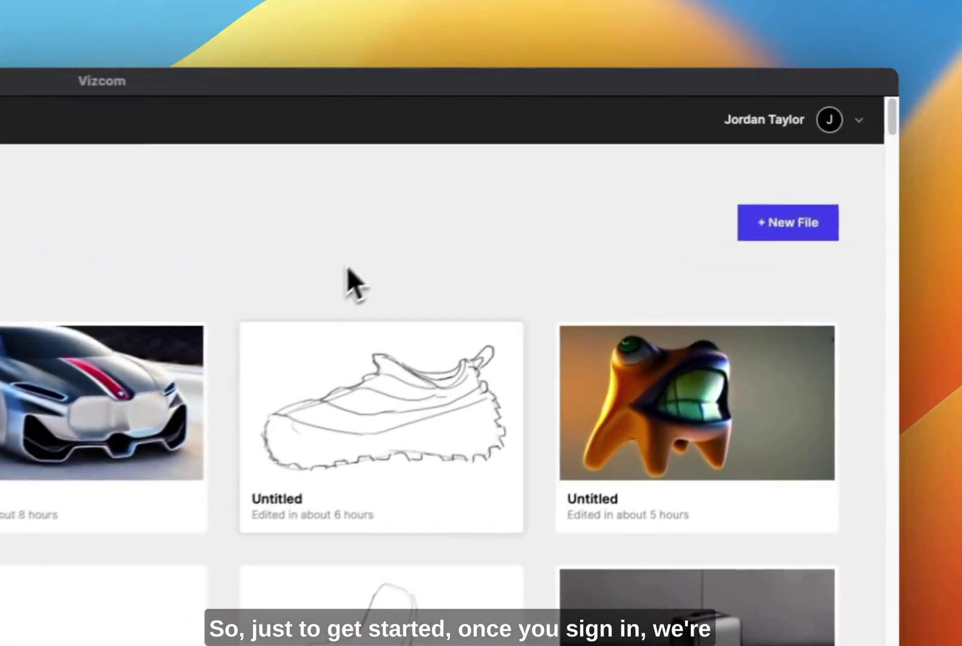
# Create a new blank file from the file overview
pyautogui.click(750, 221)
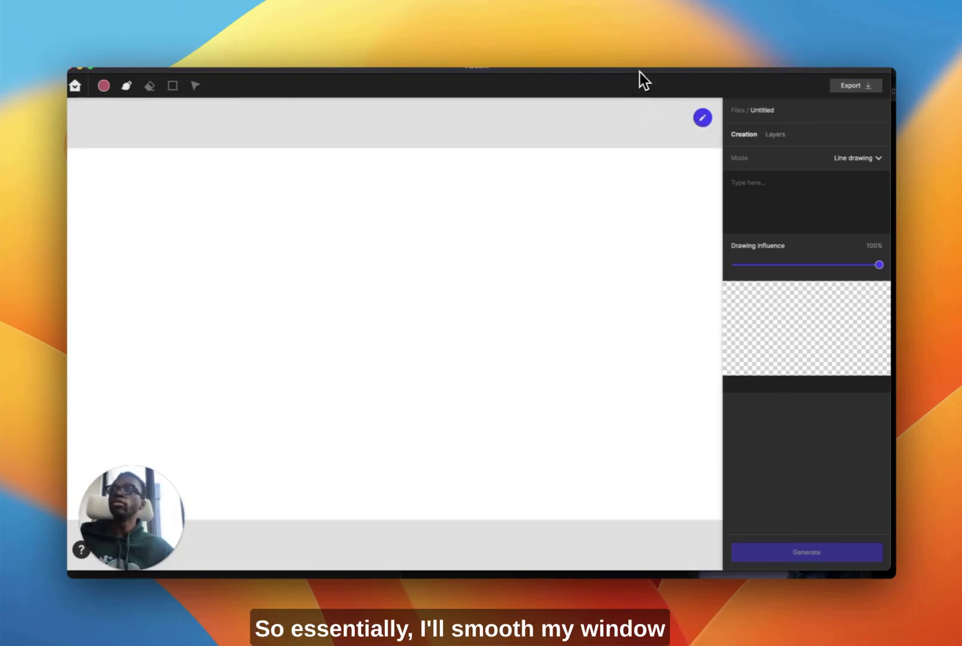
pyautogui.moveTo(640, 71); pyautogui.dragTo(642, 79)
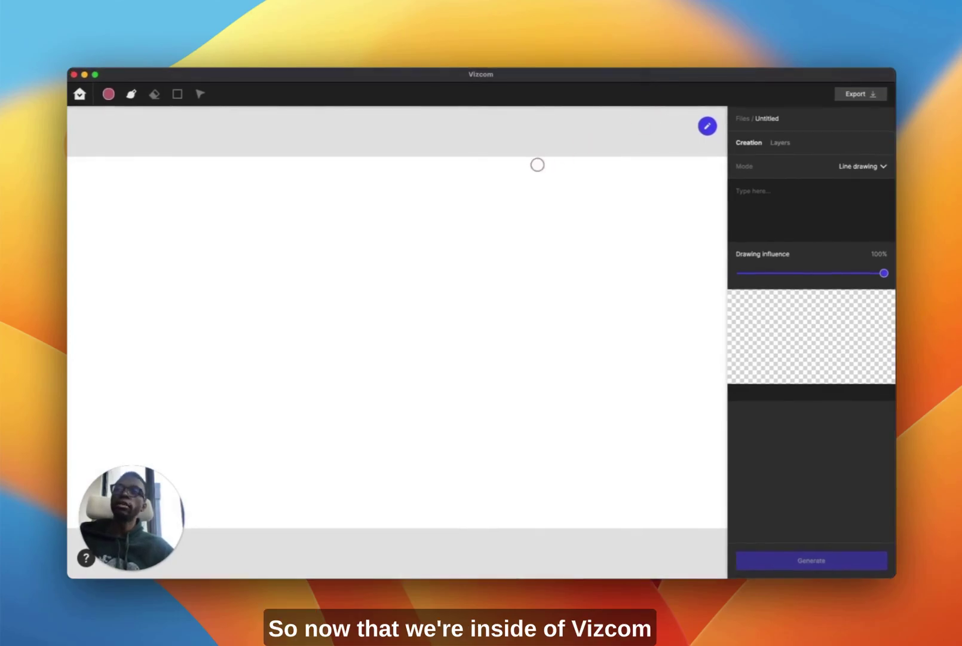
pyautogui.scroll(-5, 536, 160)
pyautogui.moveTo(497, 159); pyautogui.dragTo(449, 251)
pyautogui.scroll(3, 449, 248)
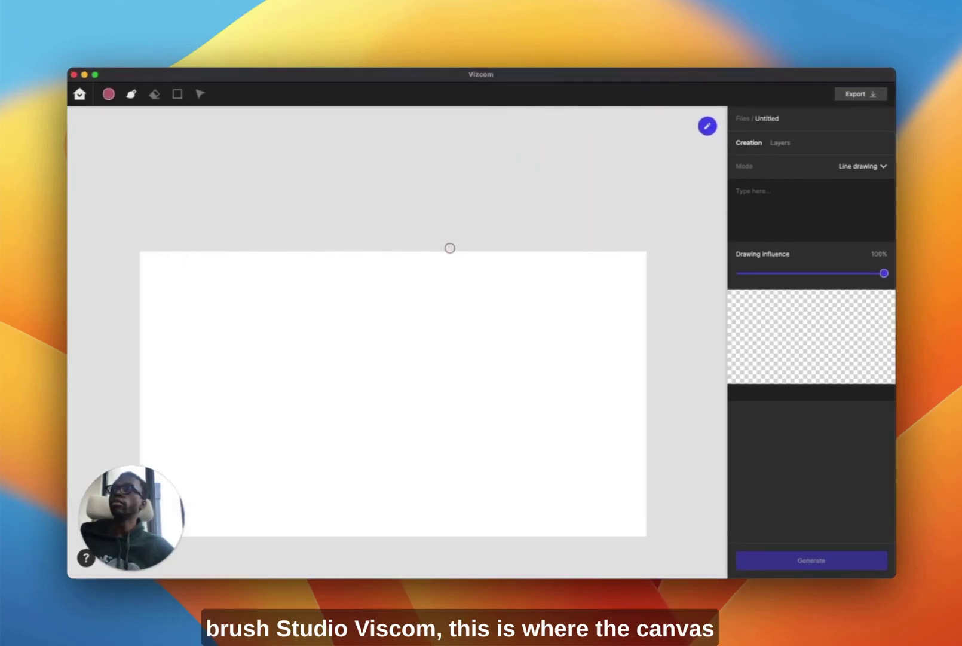
pyautogui.scroll(-5, 450, 248)
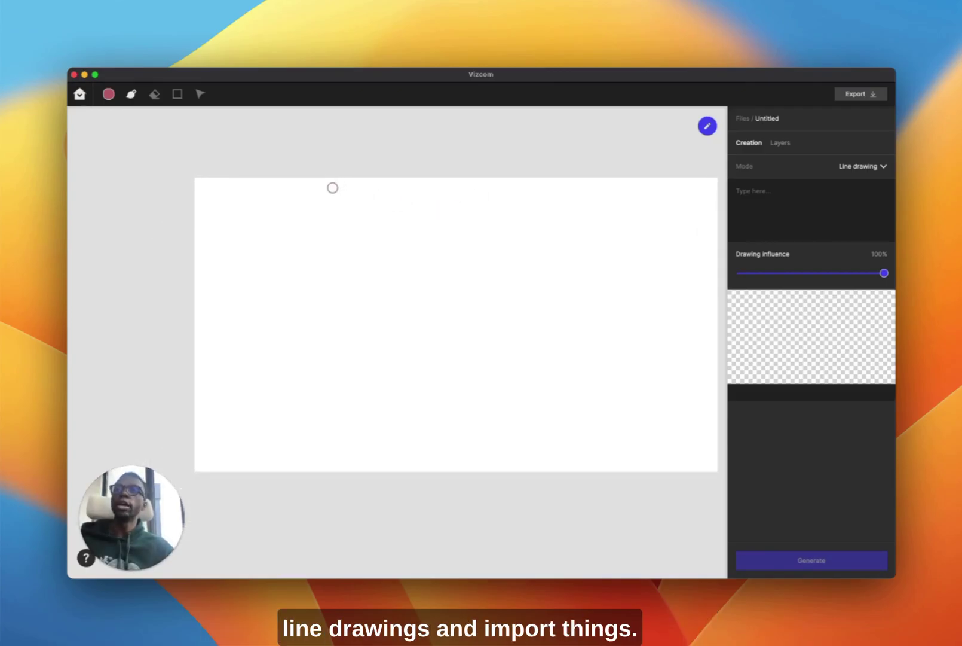
pyautogui.moveTo(330, 187); pyautogui.dragTo(287, 187)
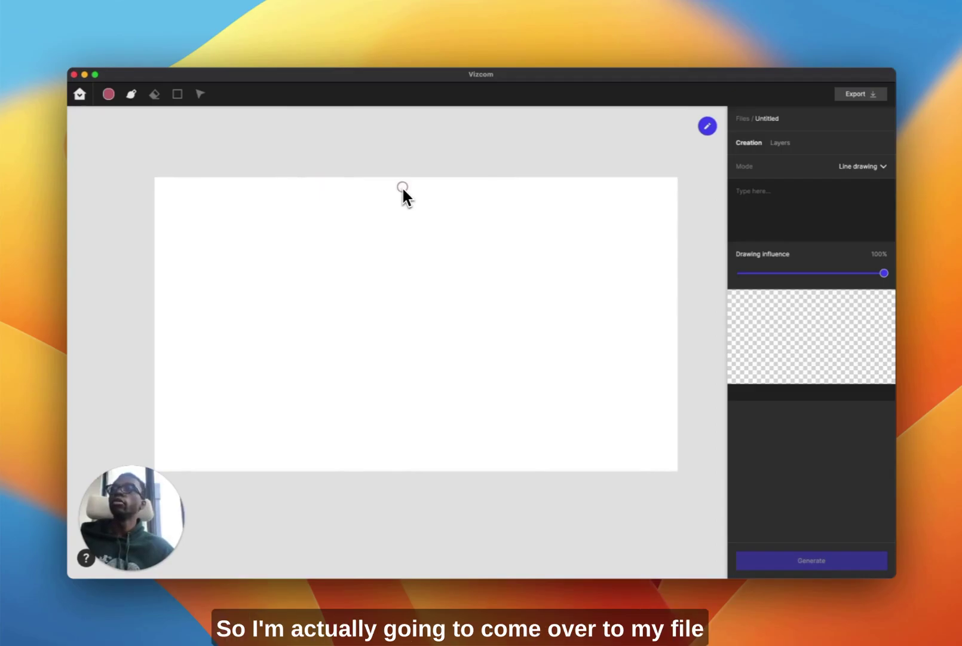
# Import the car line sketch from the file browser onto the blank canvas and return to the drawing window
pyautogui.press('super+Tab')
pyautogui.press('super+Tab')
pyautogui.press('super+Tab')
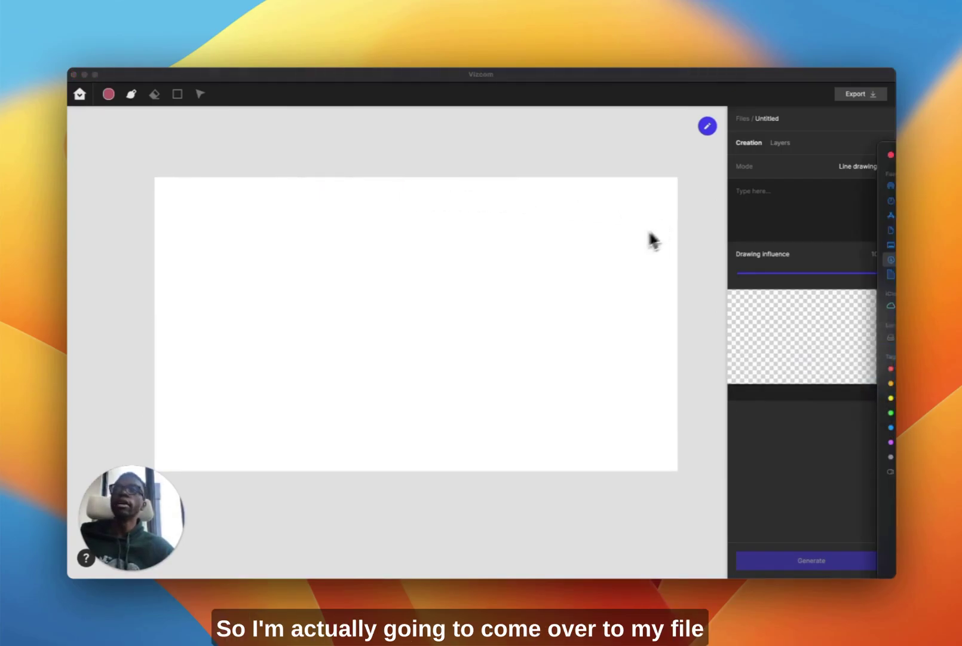
pyautogui.moveTo(897, 216)
pyautogui.mouseDown()
pyautogui.moveTo(516, 254)
pyautogui.moveTo(463, 269)
pyautogui.mouseUp()
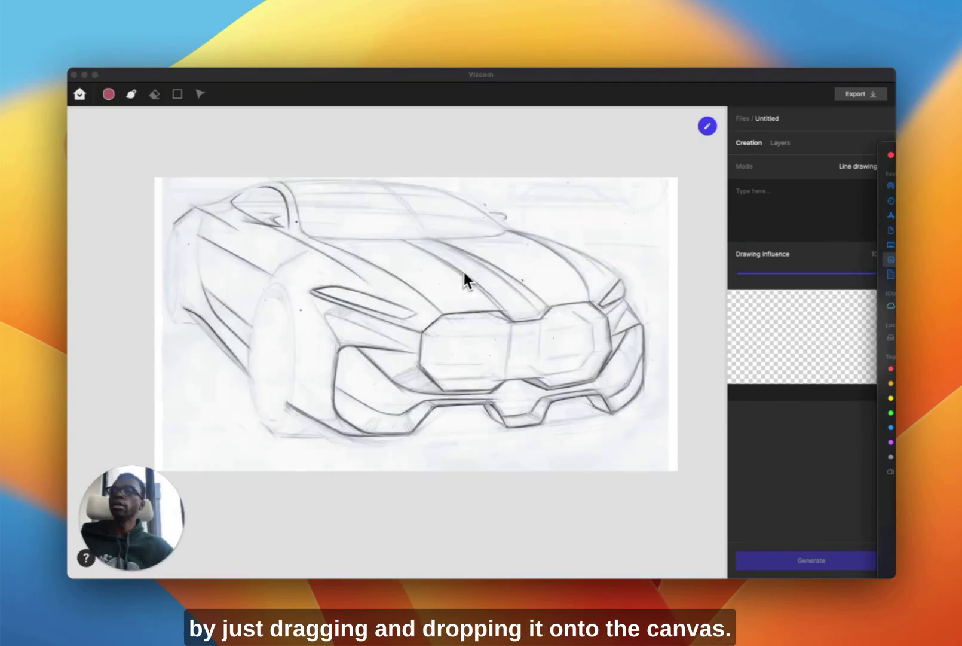
pyautogui.scroll(-3, 561, 128)
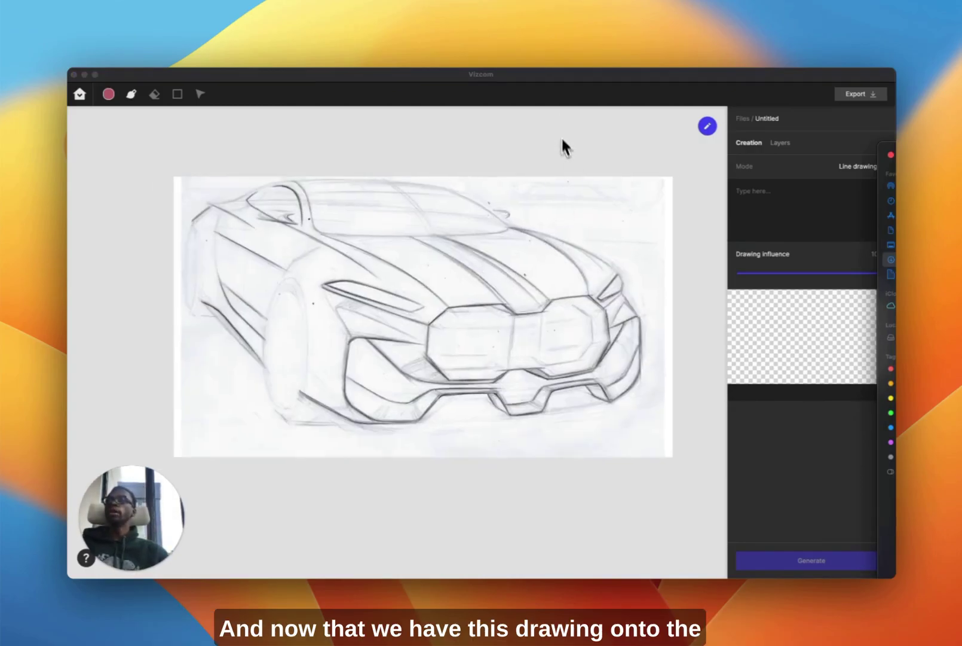
pyautogui.scroll(1, 569, 170)
pyautogui.click(720, 97)
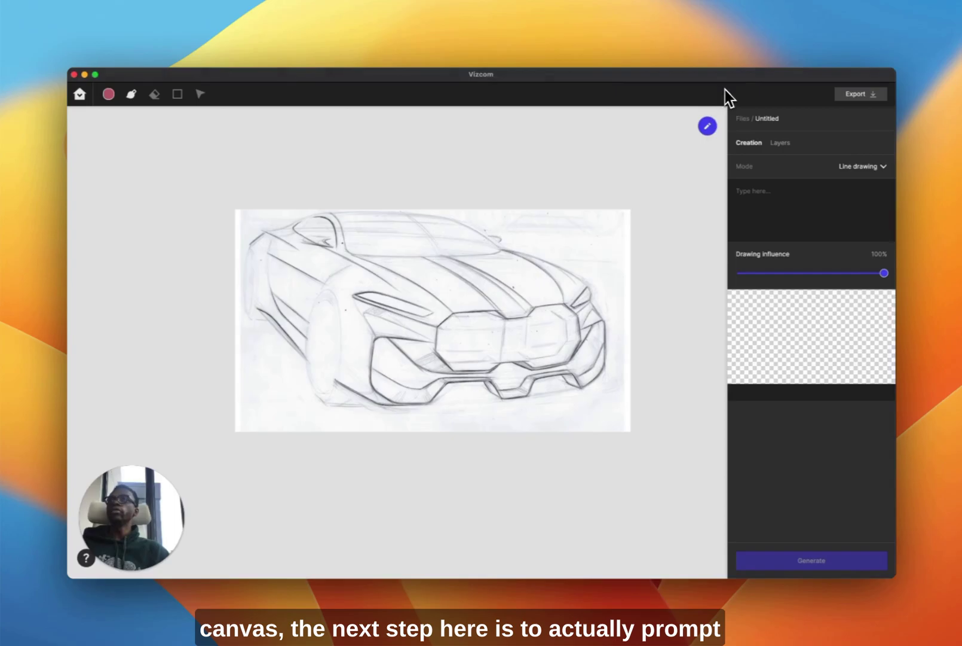
# Generate a rendering of the sketch from the prompt "car design concept by bmw" and widen the side panel to enlarge its preview
pyautogui.click(797, 209)
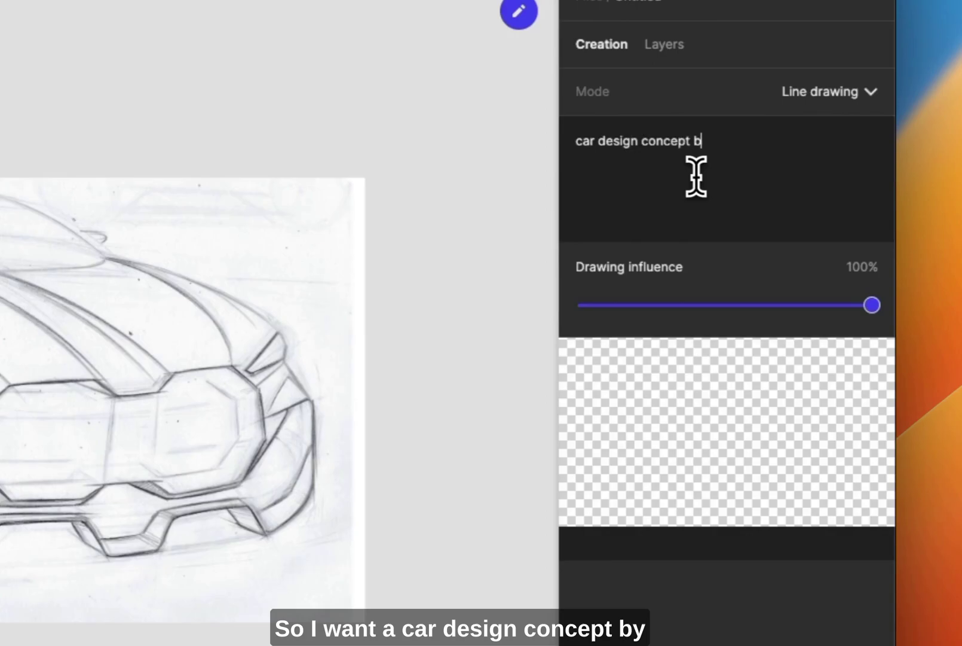
pyautogui.write('car design concept by bmw')
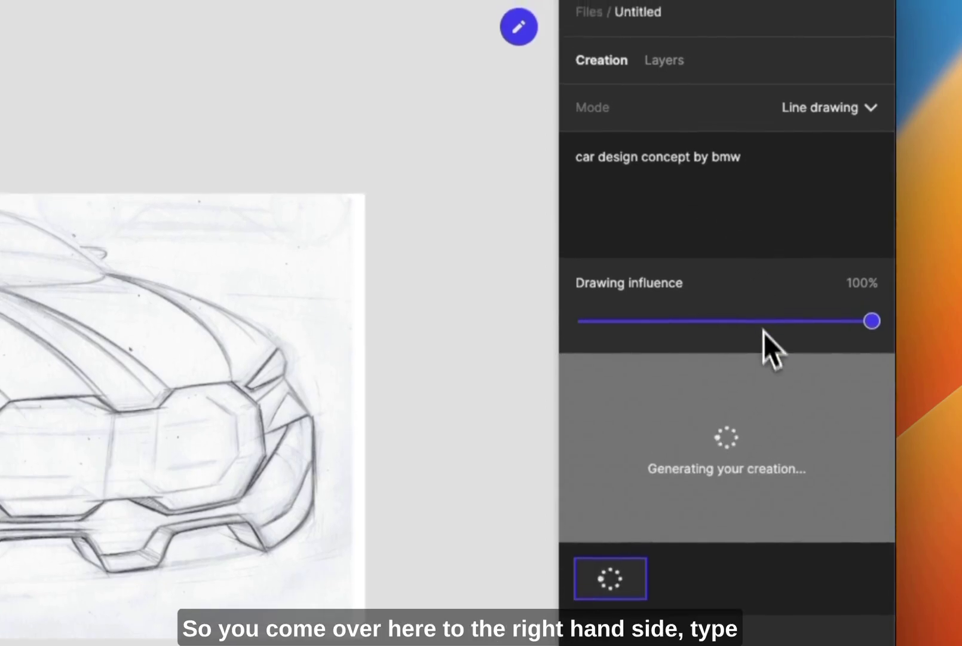
pyautogui.moveTo(568, 312); pyautogui.dragTo(427, 327)
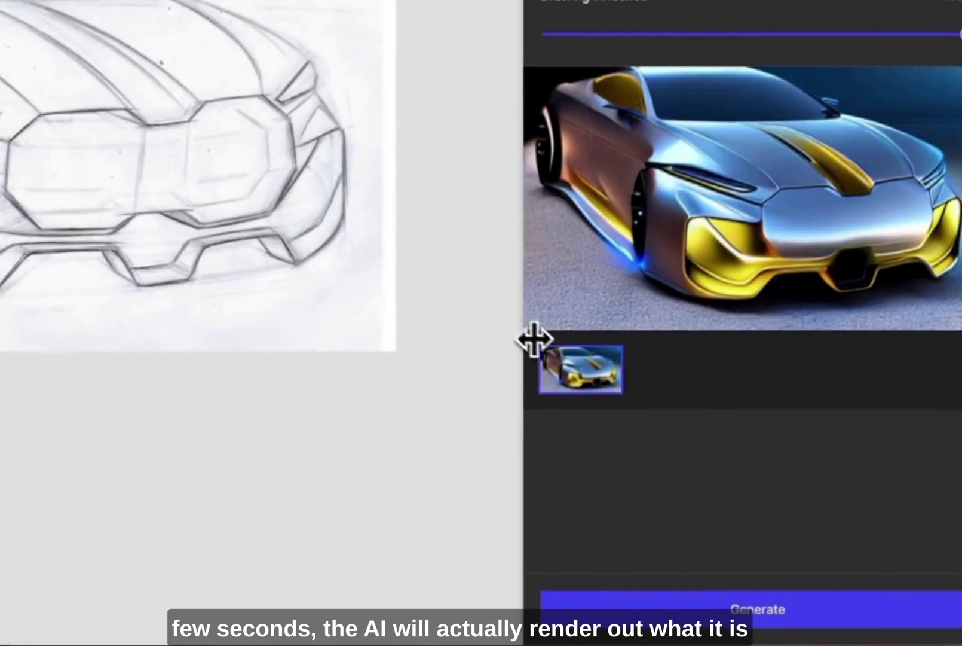
pyautogui.moveTo(435, 641); pyautogui.dragTo(384, 638)
pyautogui.moveTo(484, 323); pyautogui.dragTo(445, 331)
pyautogui.moveTo(623, 315)
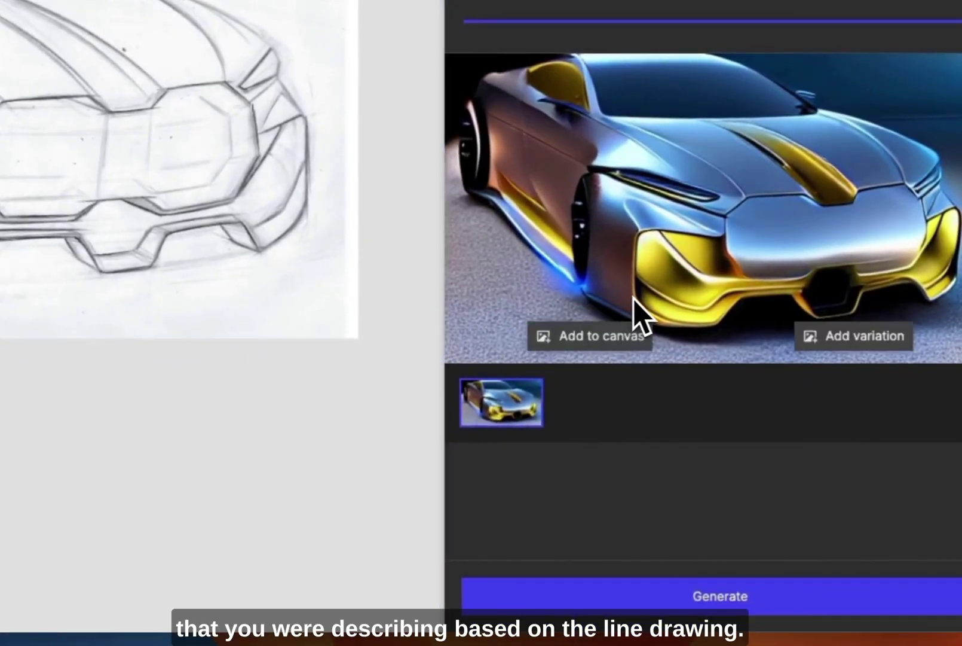
# Add the generated silver and yellow car rendering to the canvas over the sketch
pyautogui.scroll(3, 32, 81)
pyautogui.scroll(-5, 32, 81)
pyautogui.moveTo(143, 172); pyautogui.dragTo(113, 202)
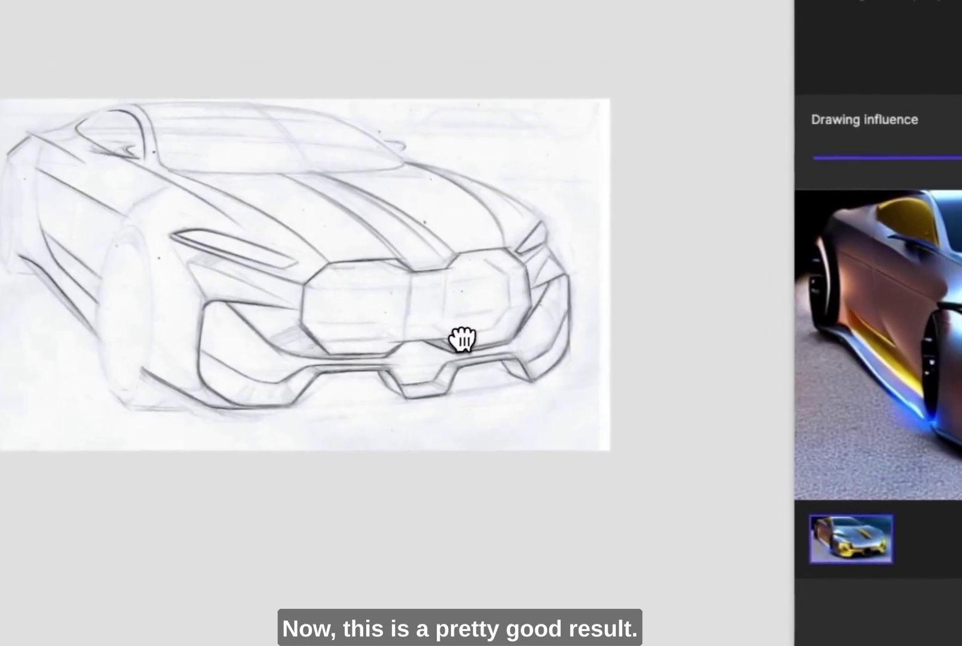
pyautogui.scroll(4, 519, 324)
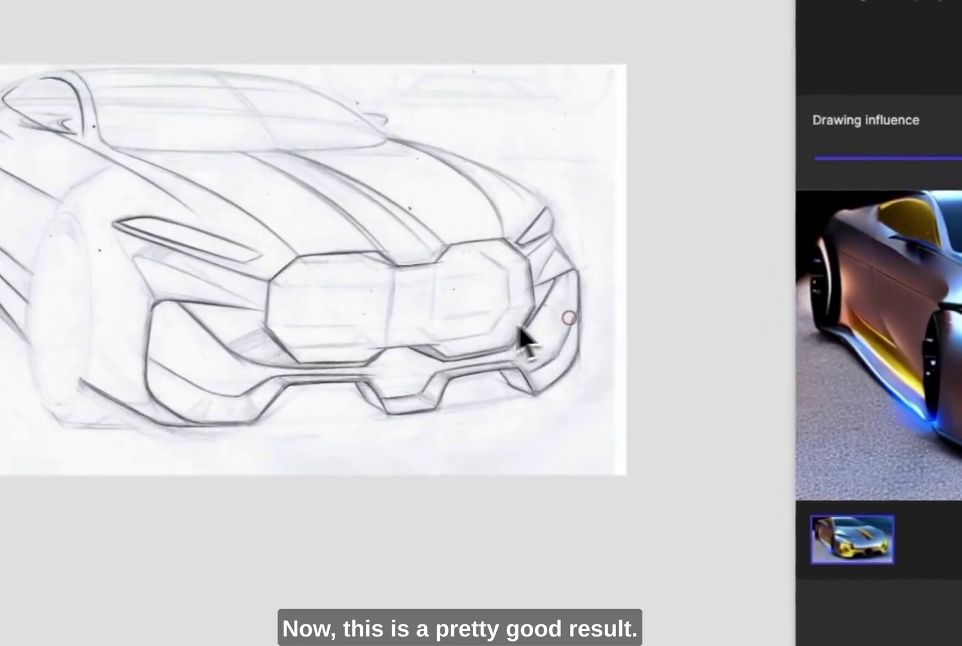
pyautogui.moveTo(940, 476)
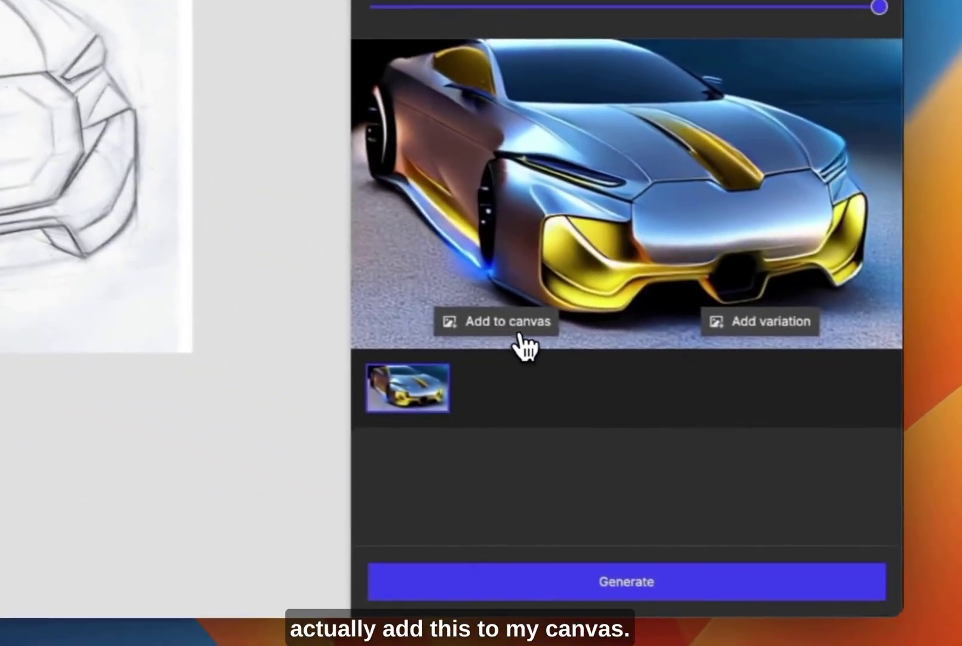
pyautogui.click(565, 350)
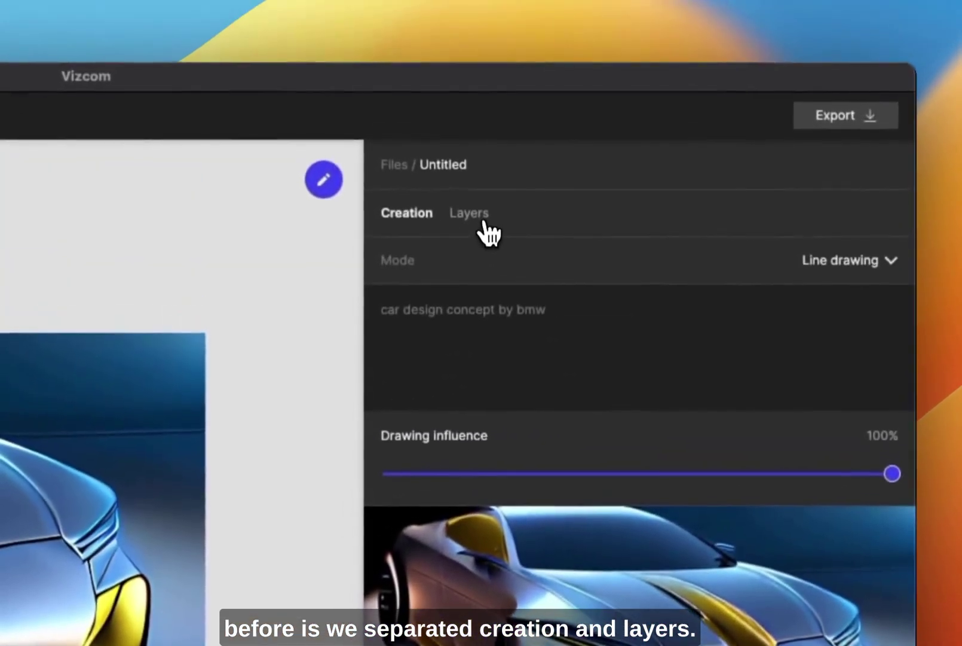
pyautogui.click(489, 233)
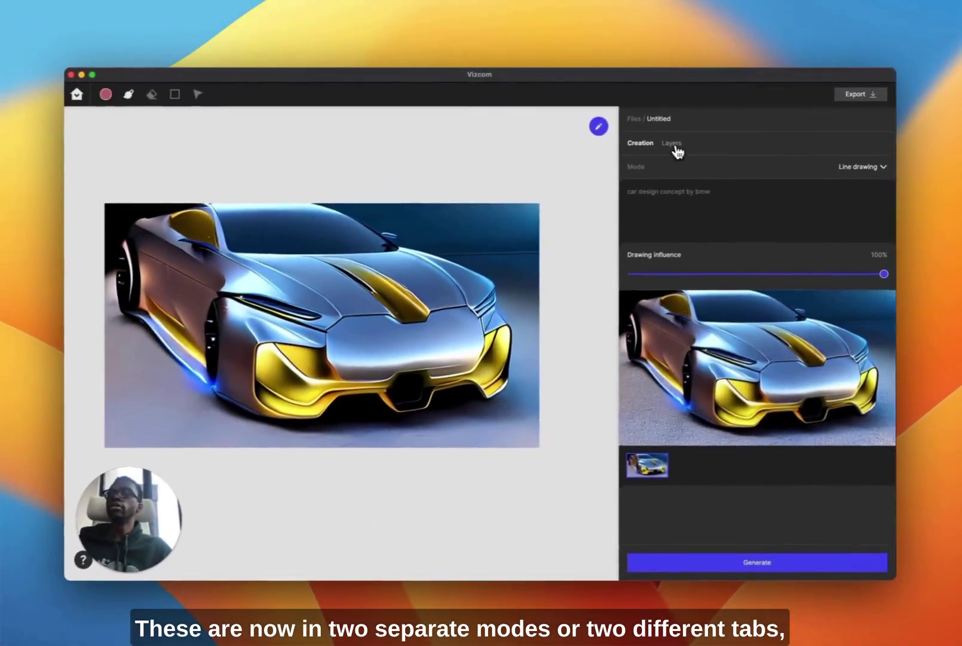
pyautogui.click(676, 147)
pyautogui.click(652, 147)
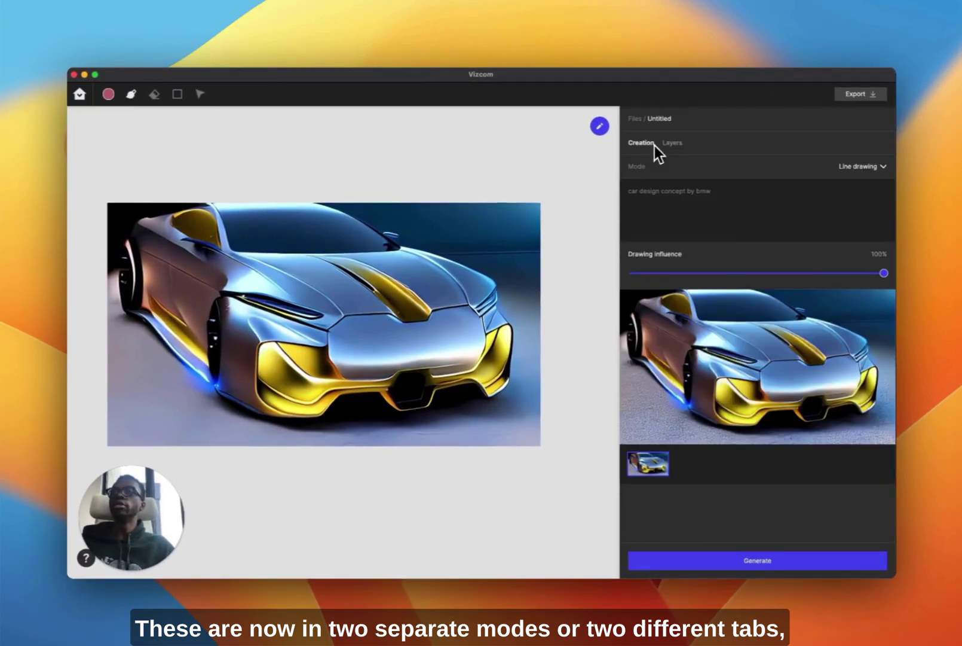
pyautogui.click(672, 146)
pyautogui.click(641, 147)
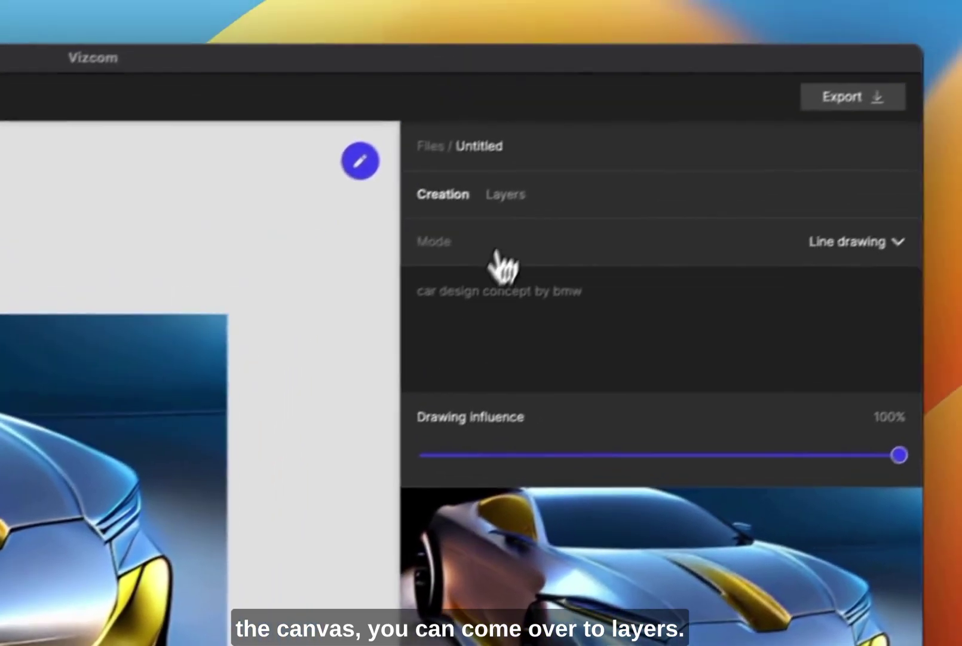
# Hide the "car design concept by bmw" layer and generate another rendering from the line sketch
pyautogui.click(596, 111)
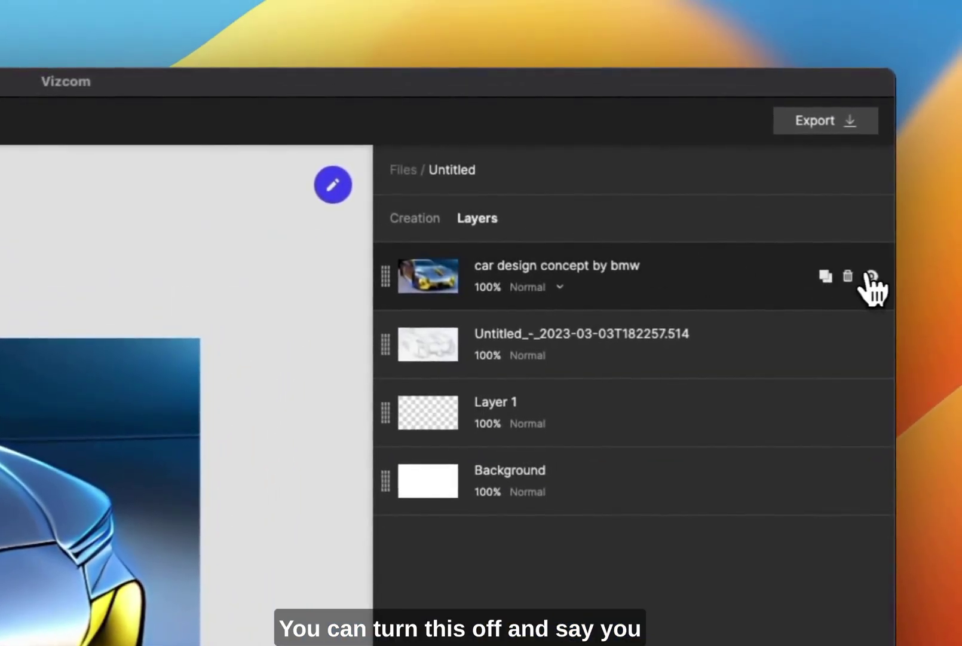
pyautogui.click(871, 276)
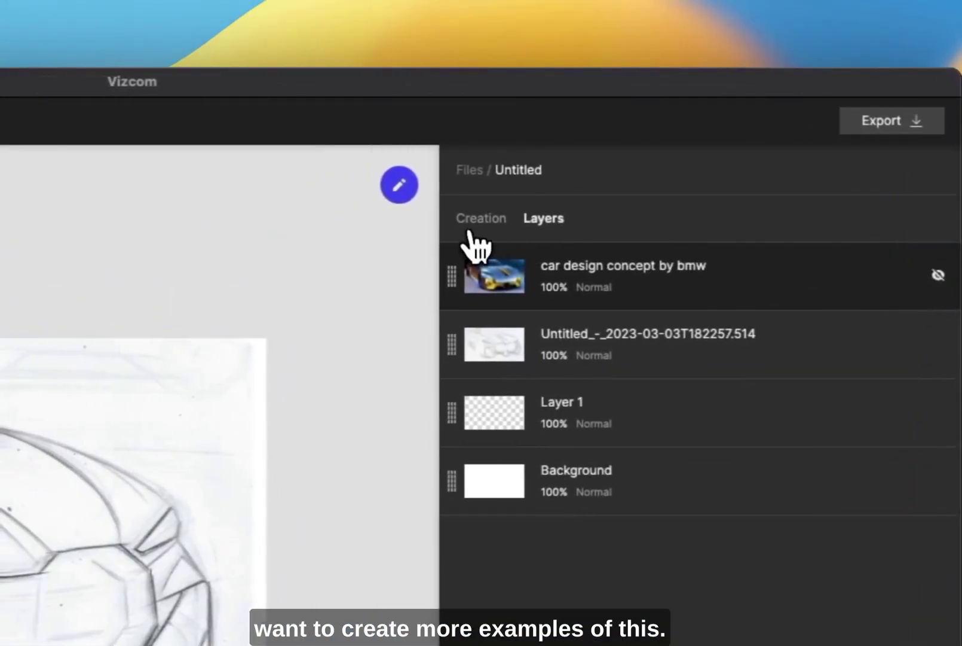
pyautogui.click(471, 226)
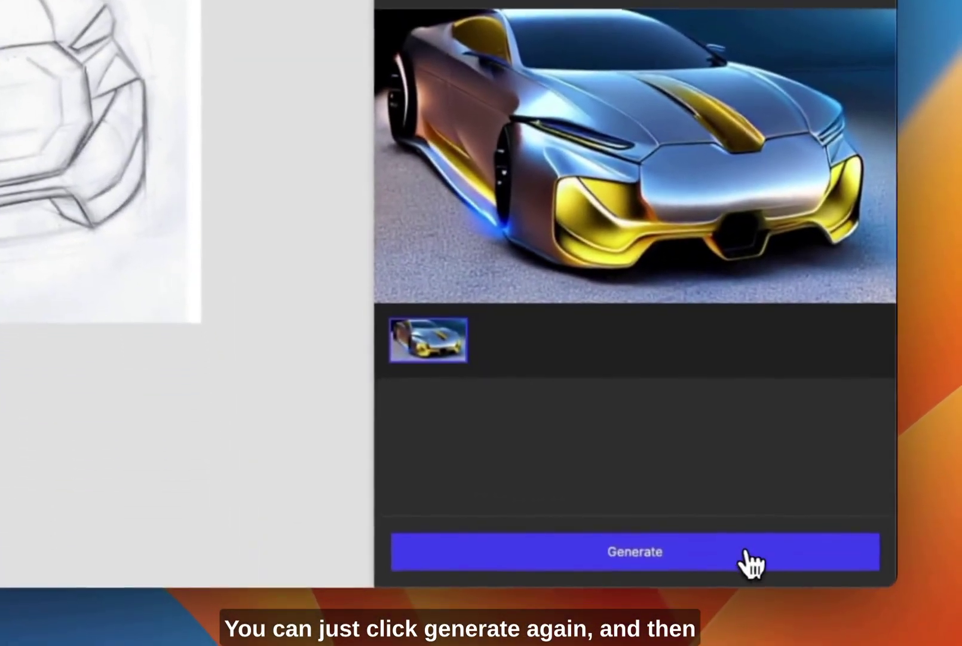
pyautogui.click(742, 552)
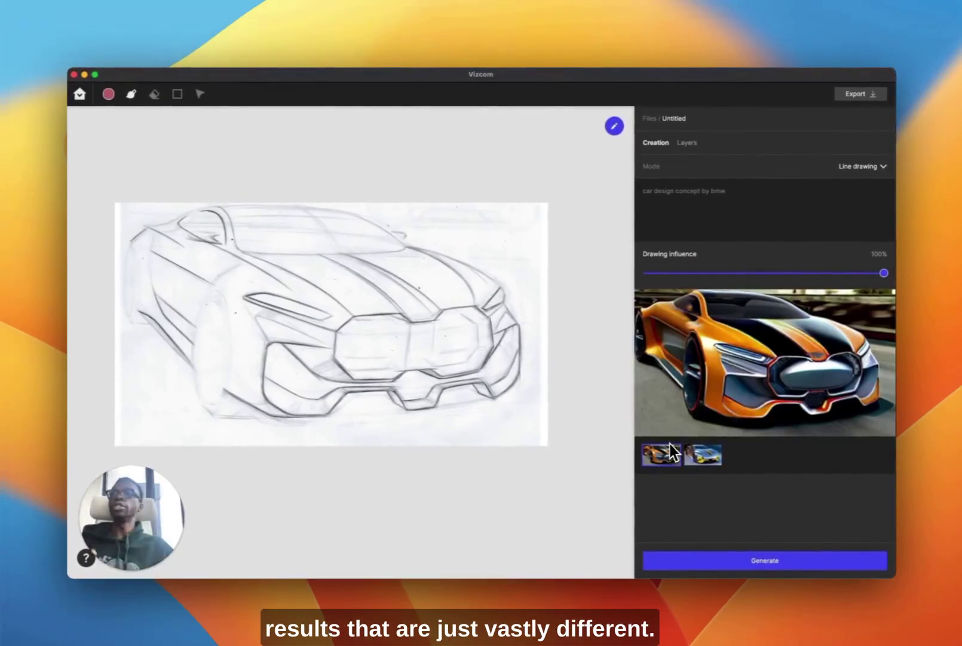
# Select the earlier silver and yellow result and make the "car design concept by bmw" layer visible again
pyautogui.click(705, 461)
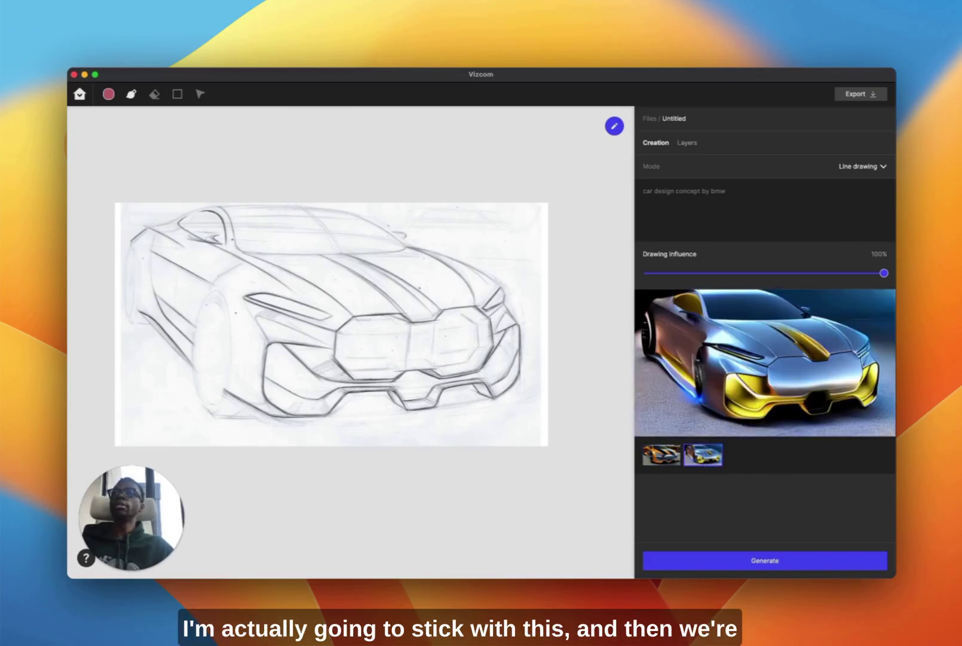
pyautogui.click(689, 143)
pyautogui.click(884, 173)
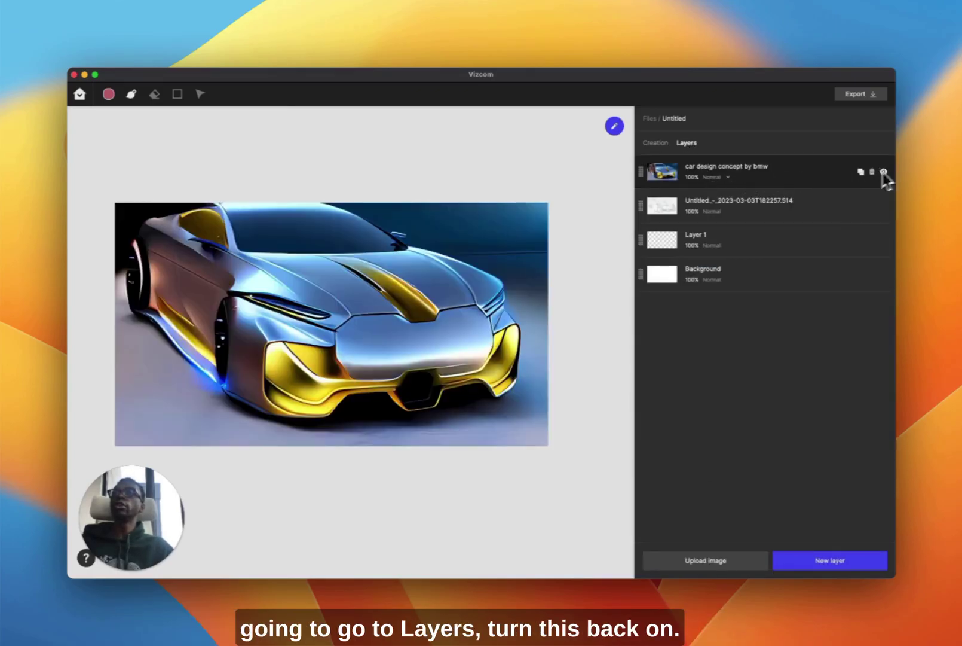
pyautogui.click(656, 144)
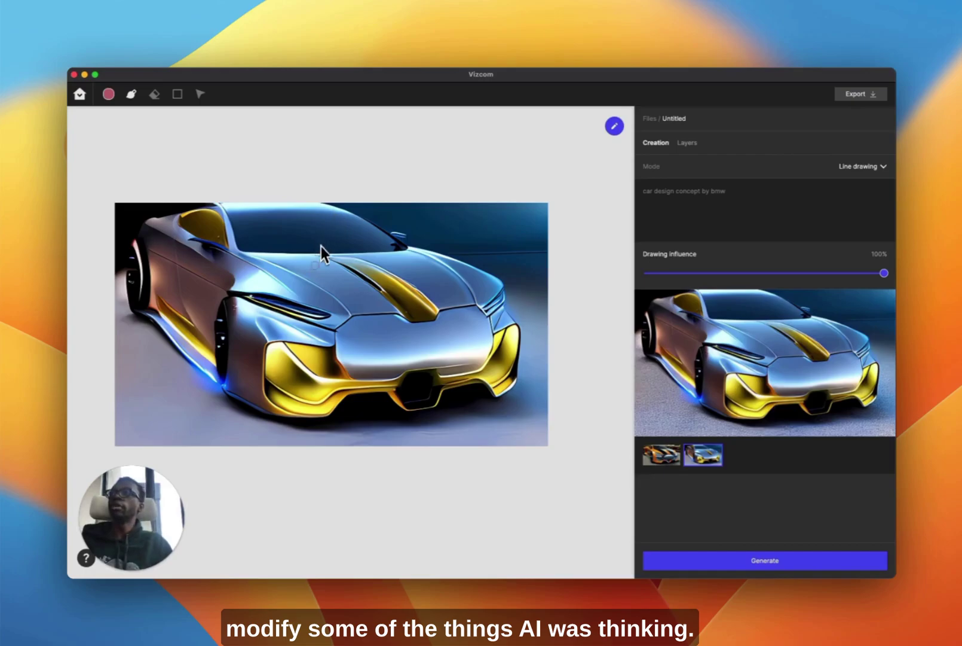
# Add a new layer above the car rendering and switch the creation mode to Free draw
pyautogui.moveTo(422, 398); pyautogui.dragTo(401, 416)
pyautogui.moveTo(472, 412); pyautogui.dragTo(479, 330)
pyautogui.moveTo(478, 371); pyautogui.dragTo(469, 361)
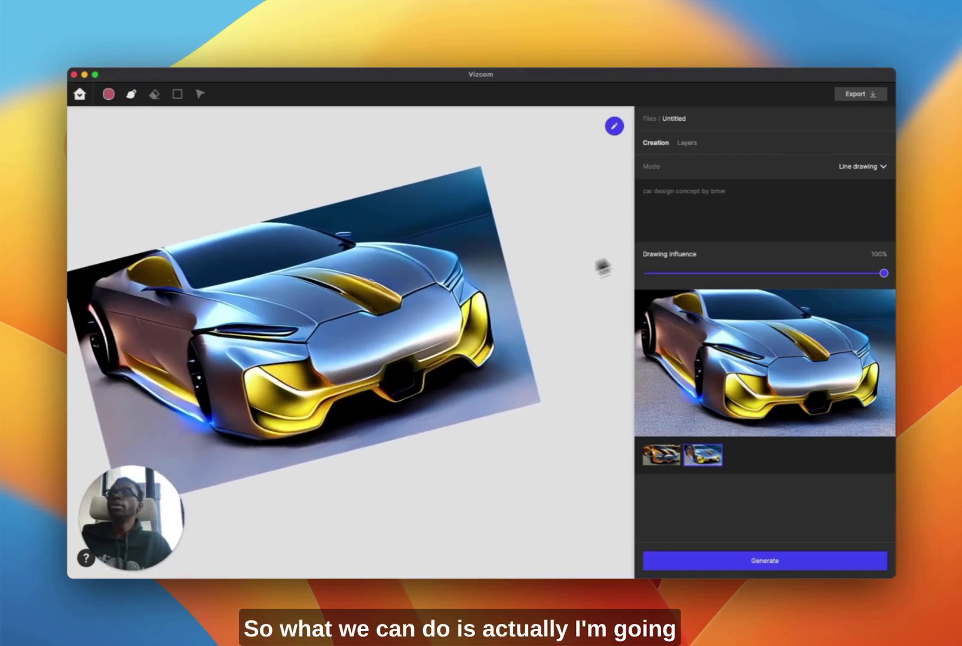
pyautogui.click(683, 145)
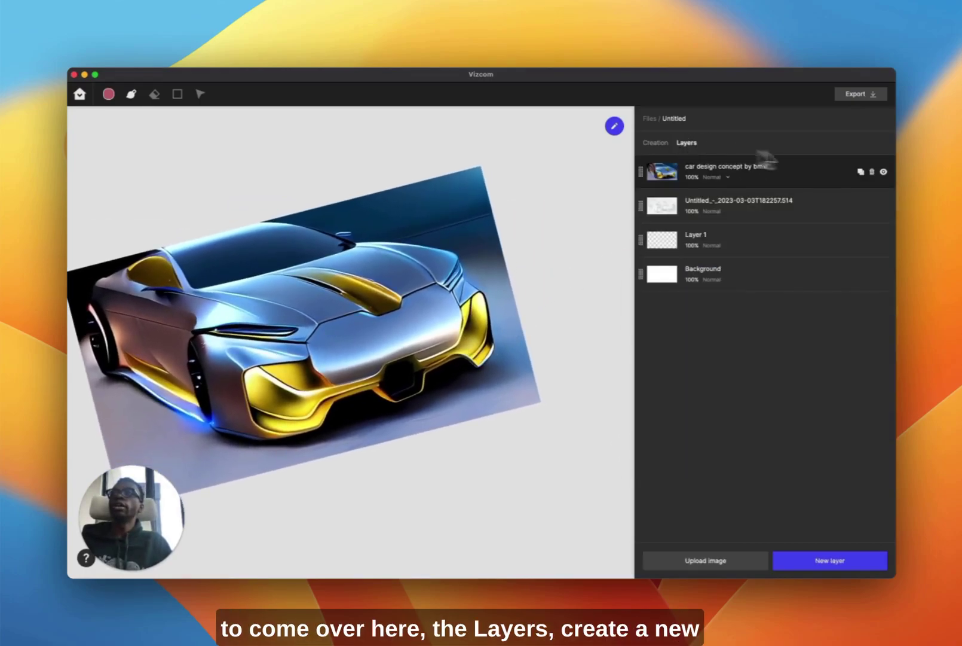
pyautogui.click(801, 562)
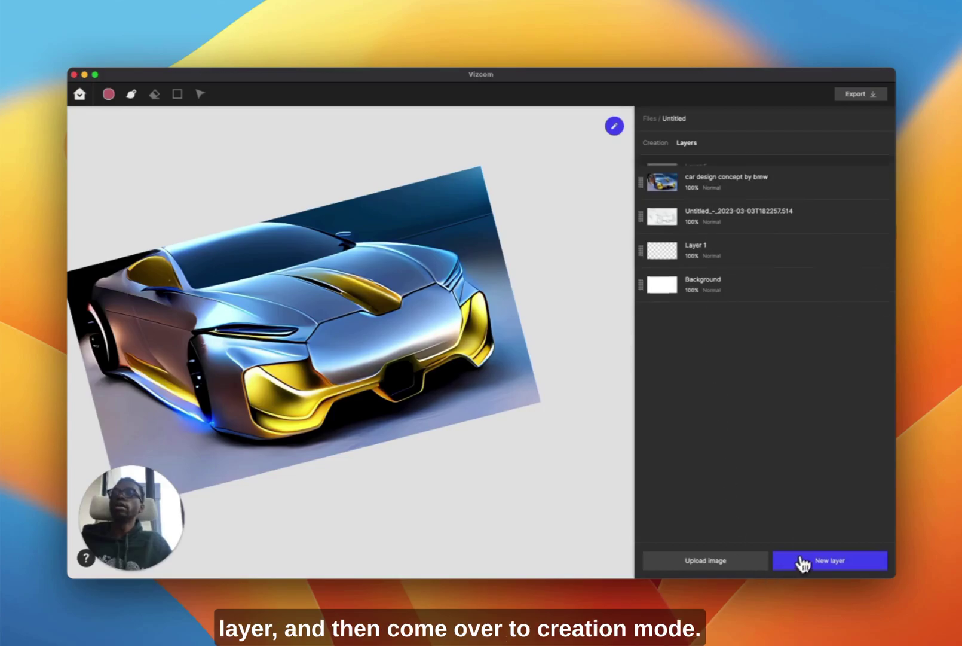
pyautogui.click(656, 144)
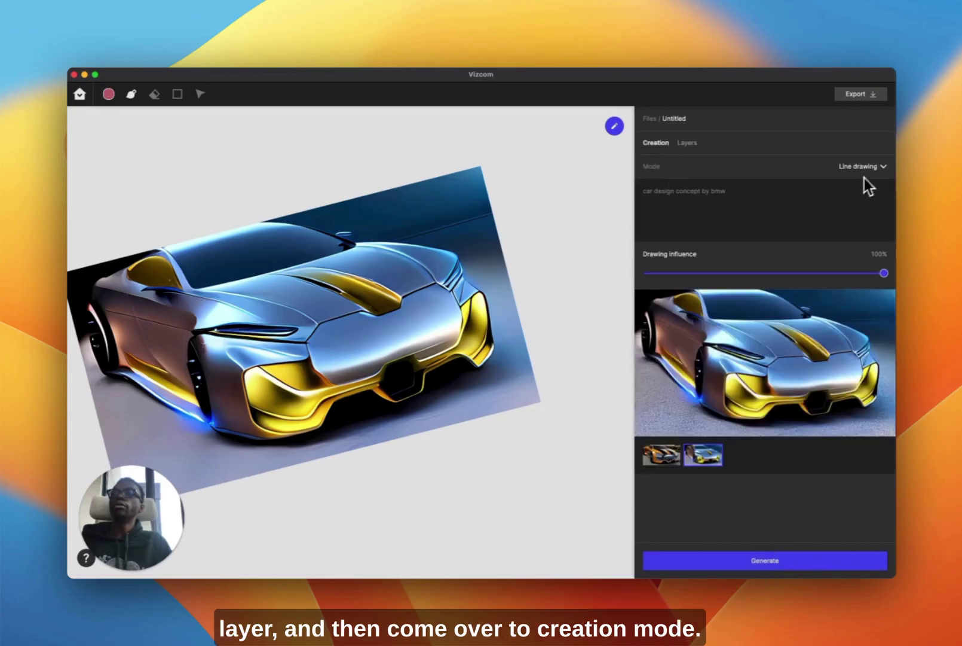
pyautogui.click(878, 173)
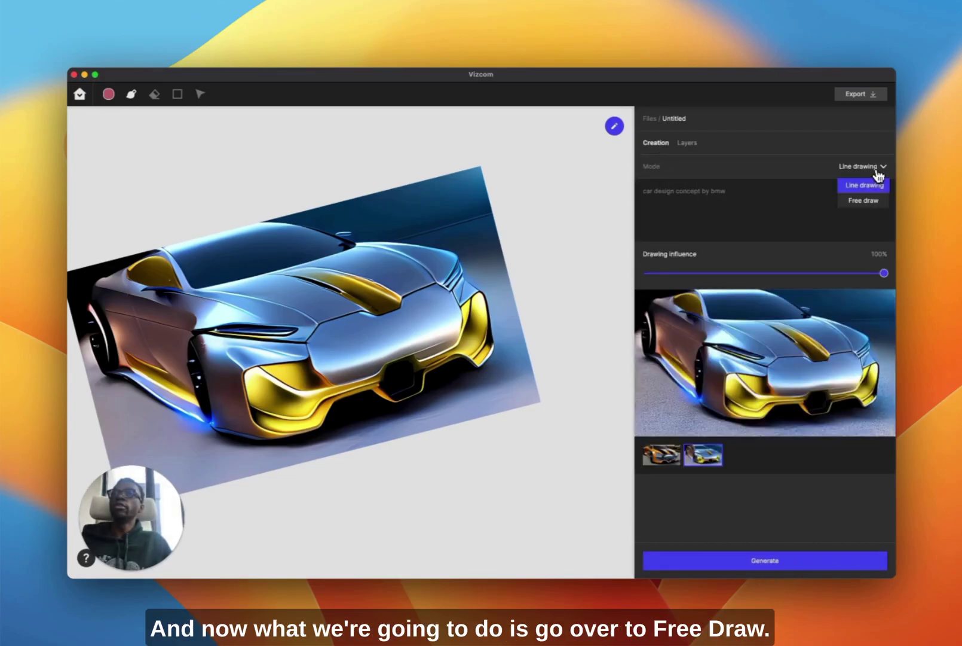
pyautogui.click(861, 199)
pyautogui.hscroll(-3, 254, 245)
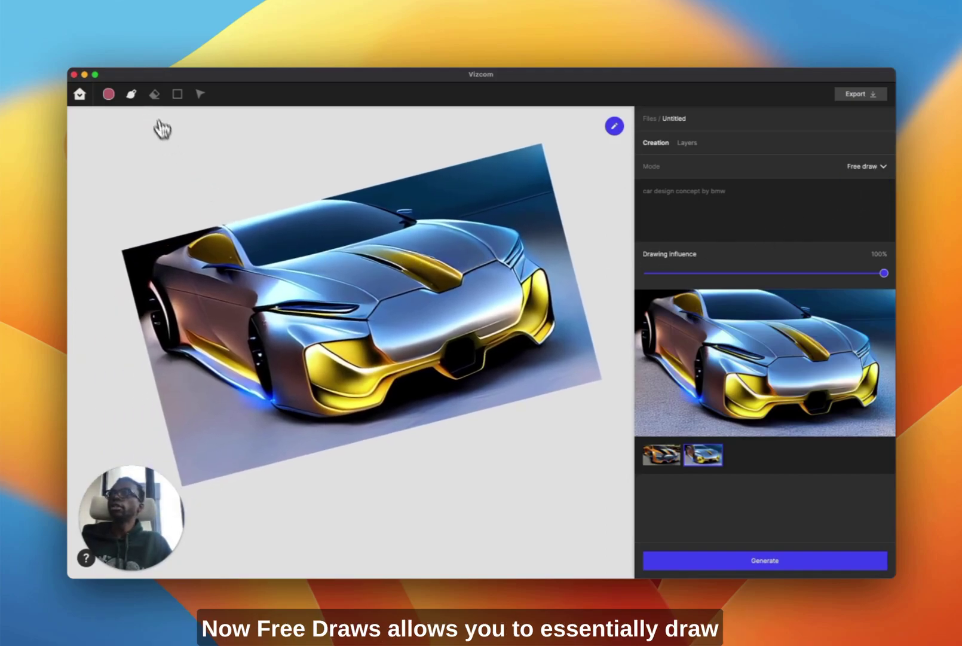
# Try a pink brush stroke over the car's near headlight
pyautogui.click(108, 96)
pyautogui.click(341, 236)
pyautogui.moveTo(325, 299); pyautogui.dragTo(349, 297)
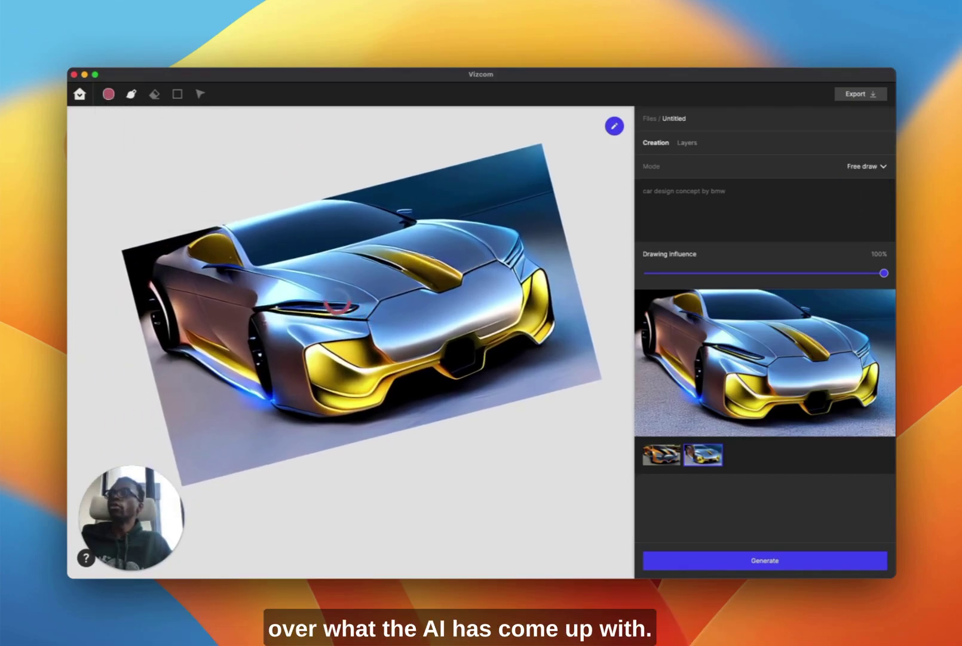
# Flatten the brush tip into a horizontal ellipse and set the brush size to 142 px
pyautogui.rightClick(332, 326)
pyautogui.click(387, 384)
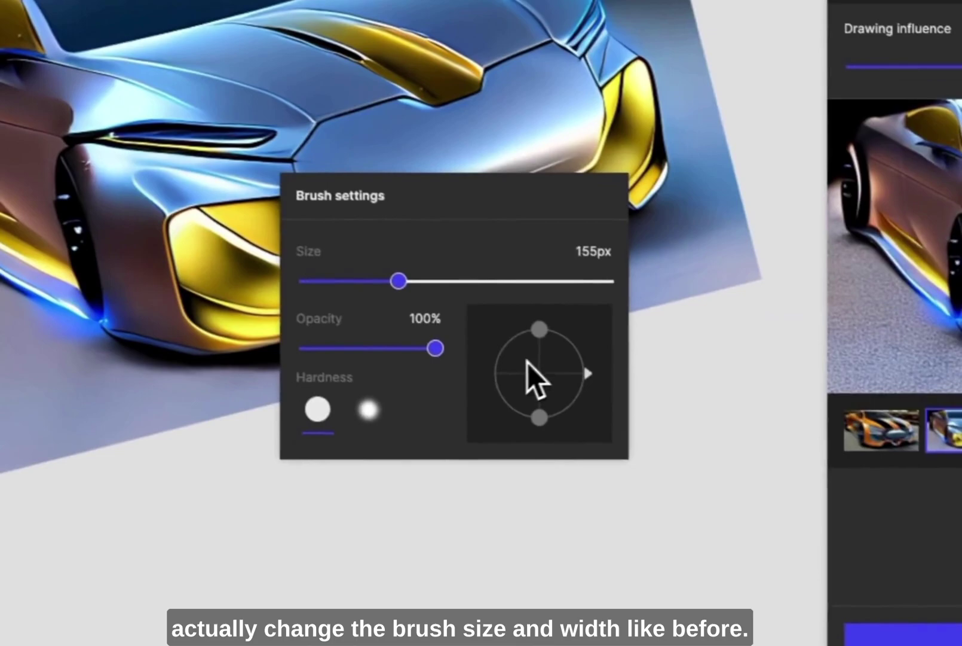
pyautogui.moveTo(531, 324)
pyautogui.mouseDown()
pyautogui.moveTo(530, 344)
pyautogui.moveTo(529, 334)
pyautogui.mouseUp()
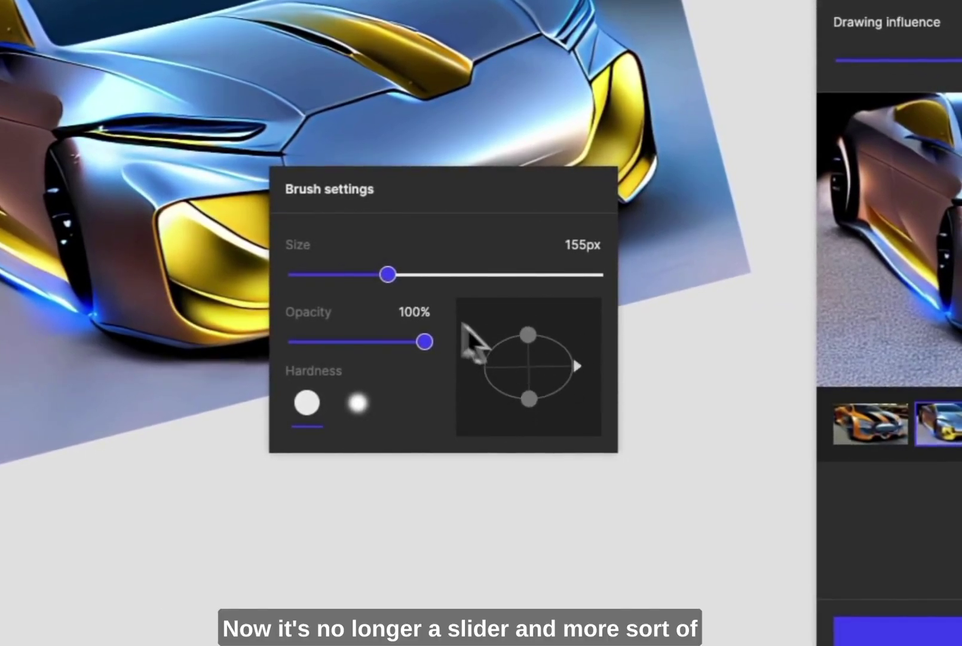
pyautogui.moveTo(388, 275); pyautogui.dragTo(380, 276)
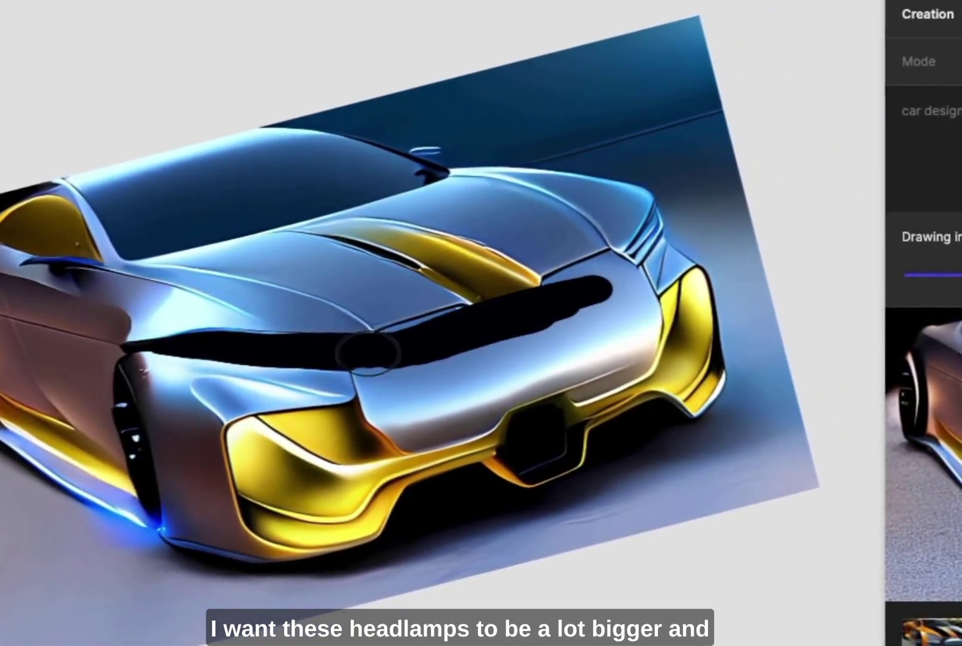
# Extend the black band across the car's front to the far headlamp and paint white lights inside both headlamps
pyautogui.moveTo(367, 353)
pyautogui.mouseDown()
pyautogui.moveTo(592, 273)
pyautogui.moveTo(649, 236)
pyautogui.moveTo(657, 219)
pyautogui.moveTo(617, 272)
pyautogui.mouseUp()
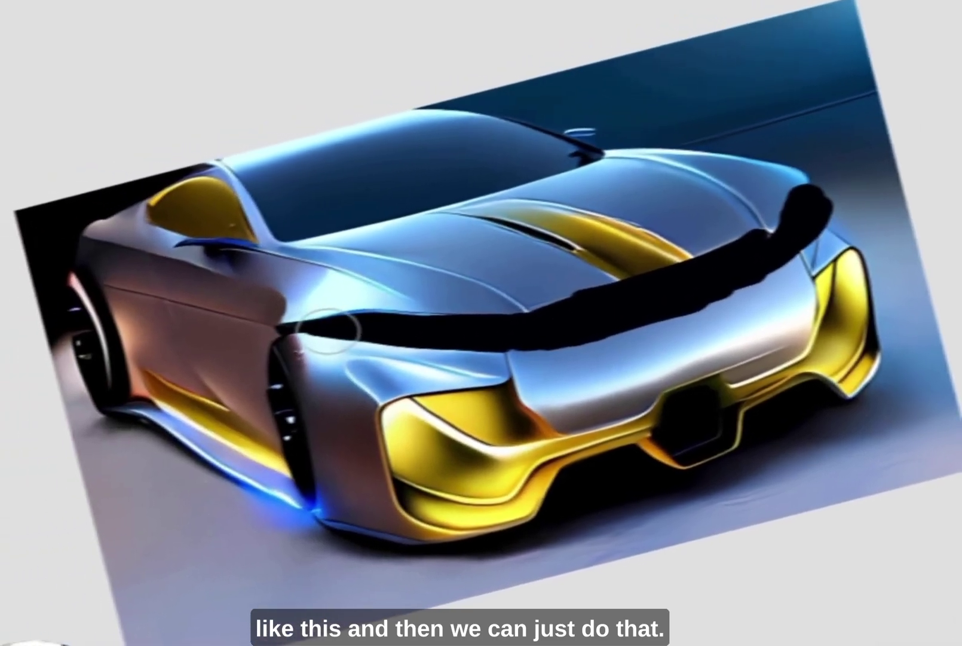
pyautogui.moveTo(371, 329); pyautogui.dragTo(496, 328)
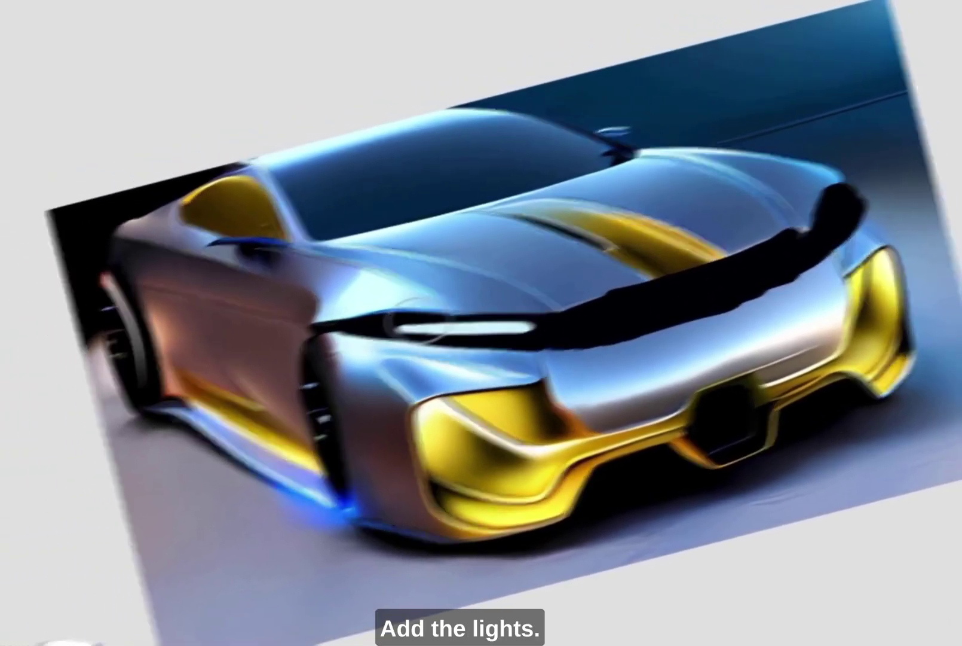
pyautogui.moveTo(814, 194); pyautogui.dragTo(814, 195)
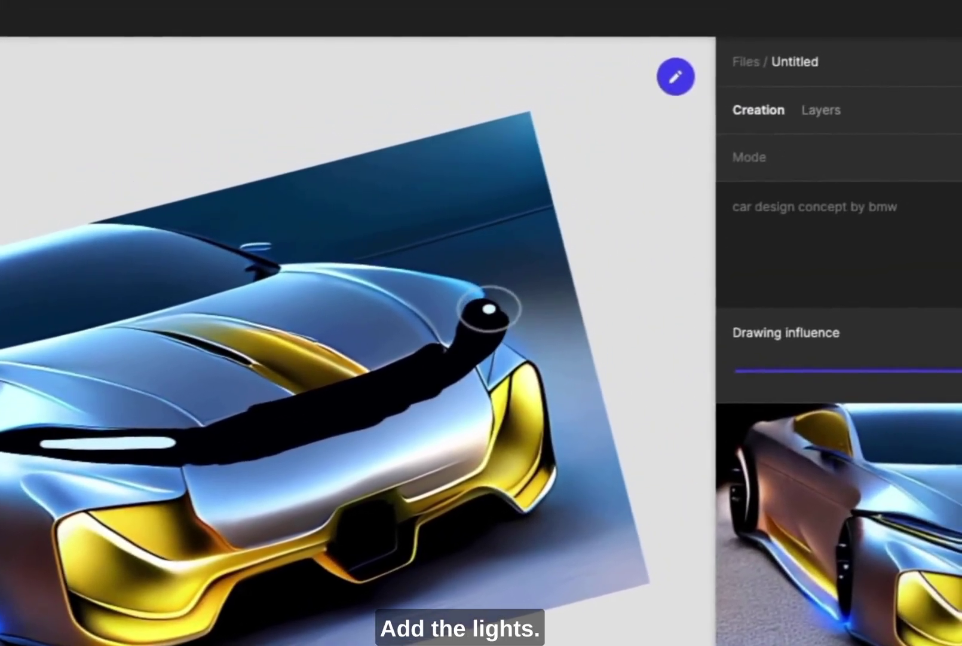
pyautogui.moveTo(489, 309); pyautogui.dragTo(484, 331)
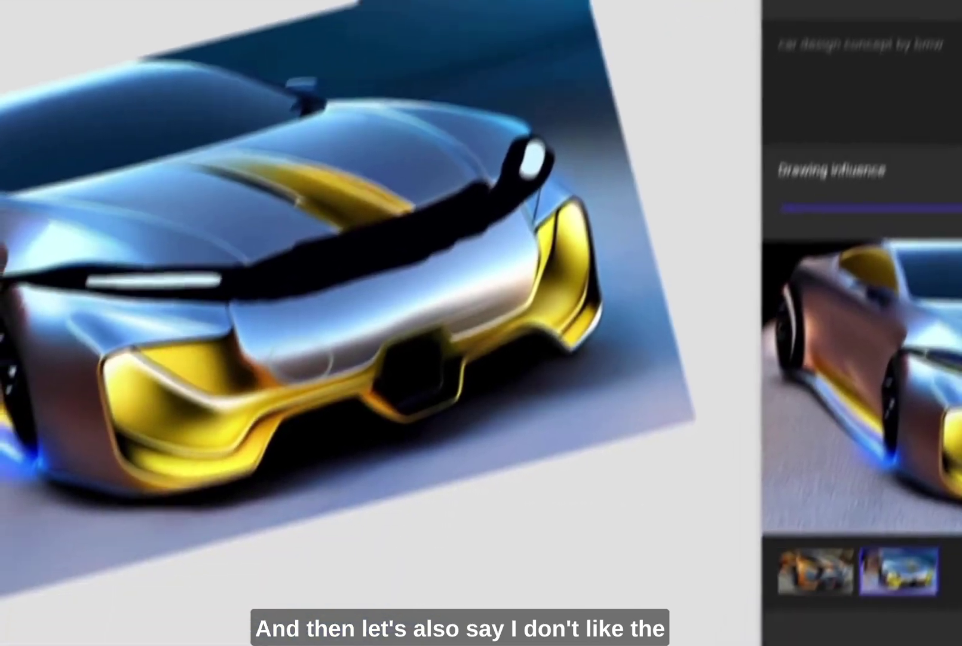
# Sample a light colour from the canvas, lower the brush opacity to 35% and enlarge the brush
pyautogui.keyDown('alt'); pyautogui.click(283, 517); pyautogui.keyUp('alt')
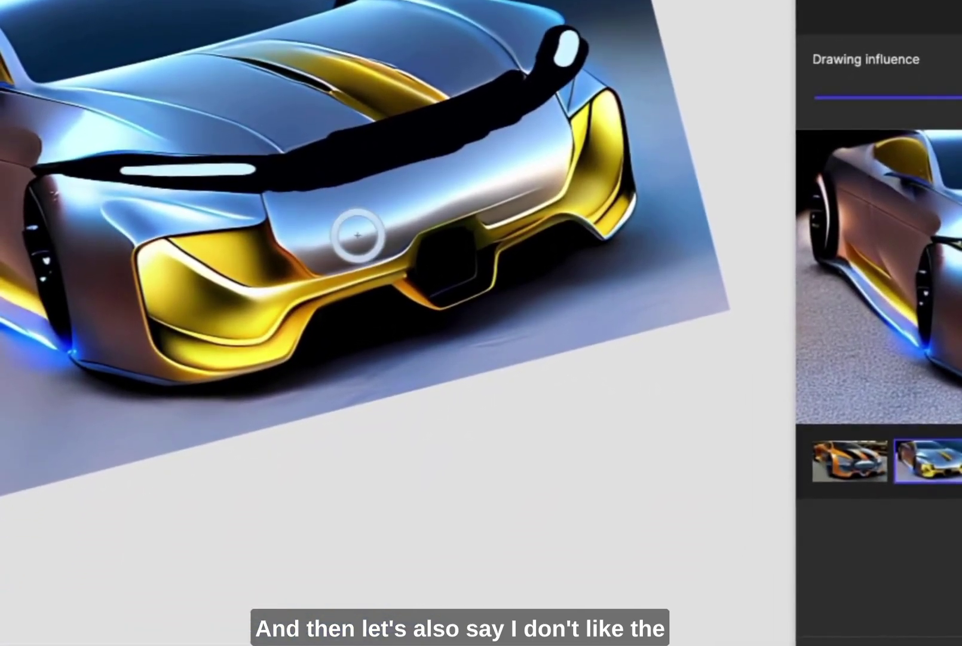
pyautogui.rightClick(356, 230)
pyautogui.moveTo(591, 404); pyautogui.dragTo(507, 404)
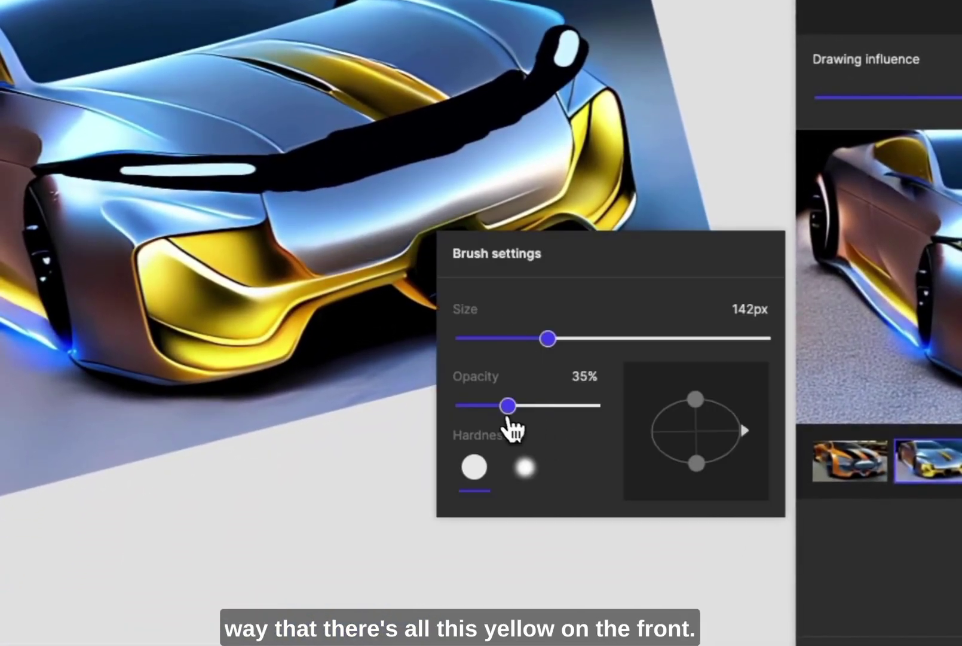
pyautogui.moveTo(547, 337); pyautogui.dragTo(609, 339)
pyautogui.click(502, 382)
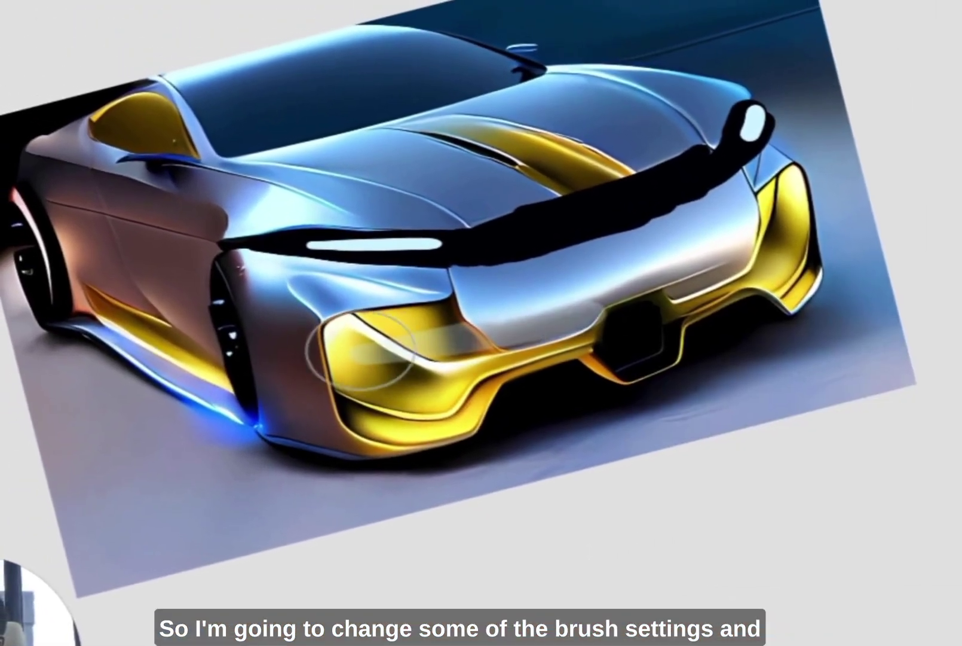
# Paint over the yellow trim and central intake of the front bumper with translucent pale and grey strokes
pyautogui.moveTo(359, 350); pyautogui.dragTo(705, 293)
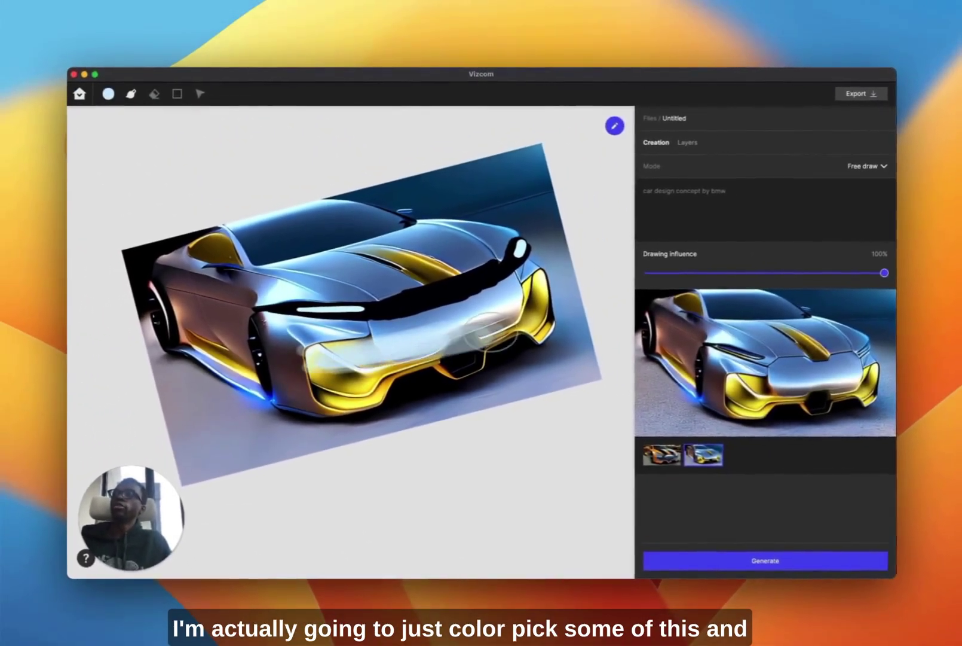
pyautogui.moveTo(491, 332)
pyautogui.mouseDown()
pyautogui.moveTo(507, 312)
pyautogui.moveTo(467, 339)
pyautogui.moveTo(499, 322)
pyautogui.mouseUp()
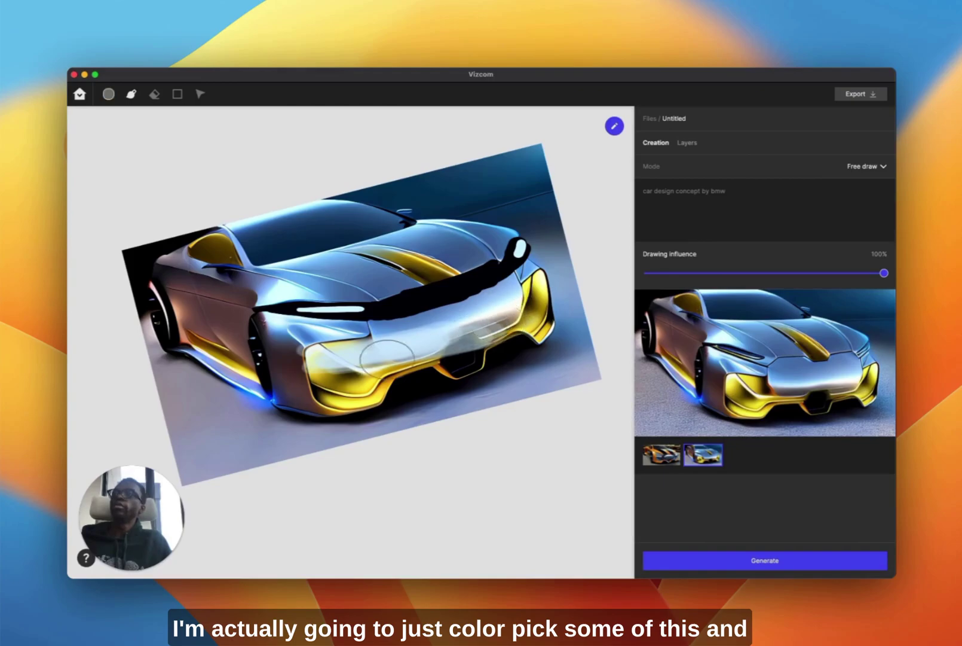
pyautogui.moveTo(388, 359)
pyautogui.mouseDown()
pyautogui.moveTo(480, 322)
pyautogui.moveTo(396, 355)
pyautogui.moveTo(494, 330)
pyautogui.moveTo(388, 357)
pyautogui.moveTo(413, 357)
pyautogui.moveTo(432, 333)
pyautogui.mouseUp()
pyautogui.moveTo(356, 358)
pyautogui.mouseDown()
pyautogui.moveTo(340, 359)
pyautogui.moveTo(499, 331)
pyautogui.moveTo(341, 371)
pyautogui.moveTo(376, 385)
pyautogui.moveTo(538, 317)
pyautogui.mouseUp()
pyautogui.keyDown('alt'); pyautogui.click(431, 359); pyautogui.keyUp('alt')
pyautogui.rightClick(375, 409)
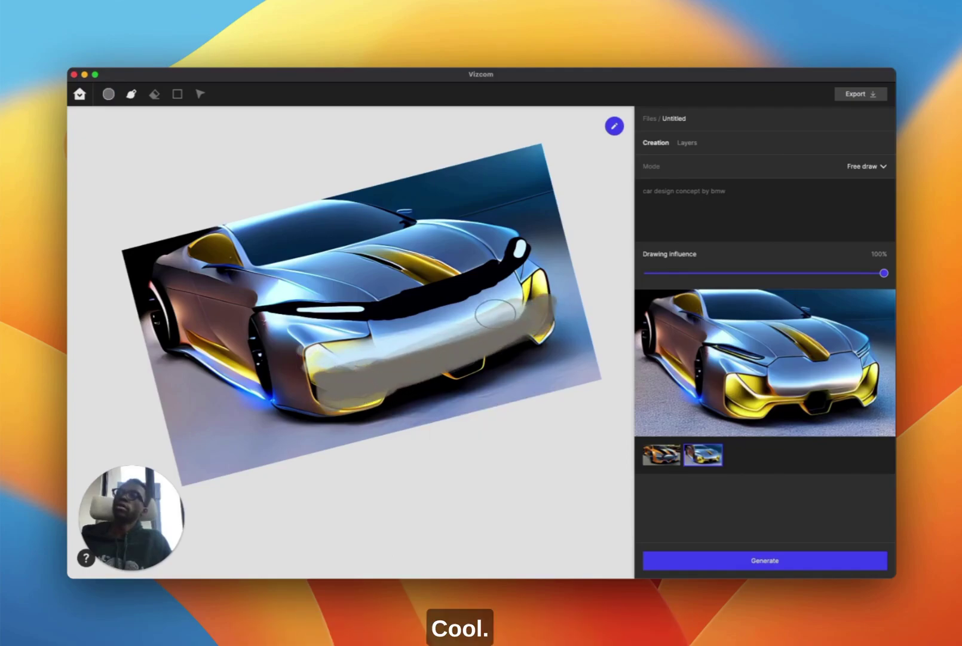
# Sample light blue and grey tones from the bodywork and repaint the bumper's highlights and corners with them
pyautogui.keyDown('alt'); pyautogui.click(482, 315); pyautogui.keyUp('alt')
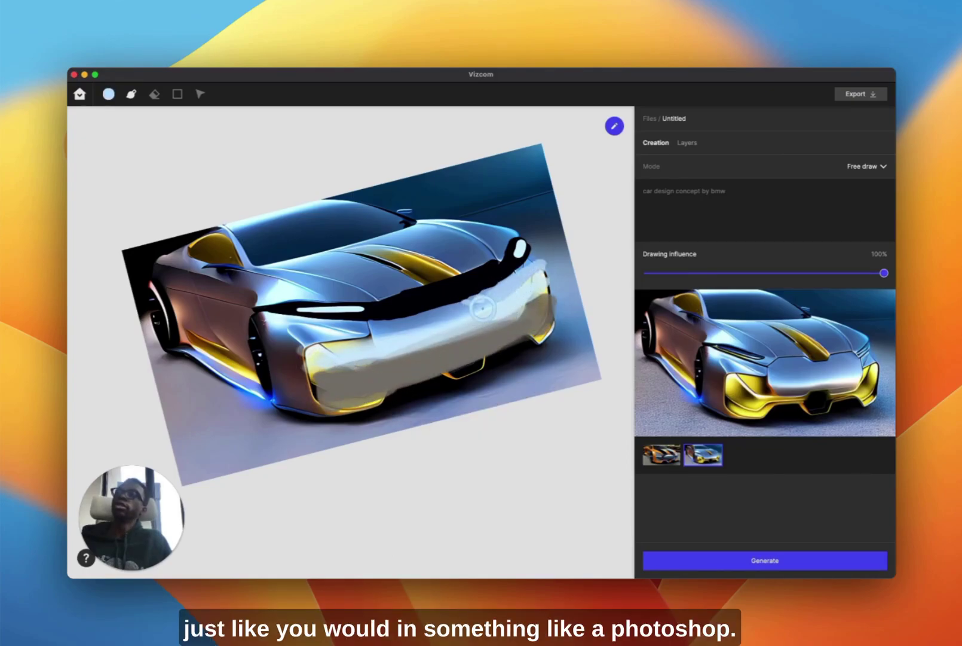
pyautogui.keyDown('alt'); pyautogui.click(399, 319); pyautogui.keyUp('alt')
pyautogui.moveTo(362, 338); pyautogui.dragTo(308, 348)
pyautogui.keyDown('alt'); pyautogui.click(383, 365); pyautogui.keyUp('alt')
pyautogui.moveTo(404, 357); pyautogui.dragTo(318, 366)
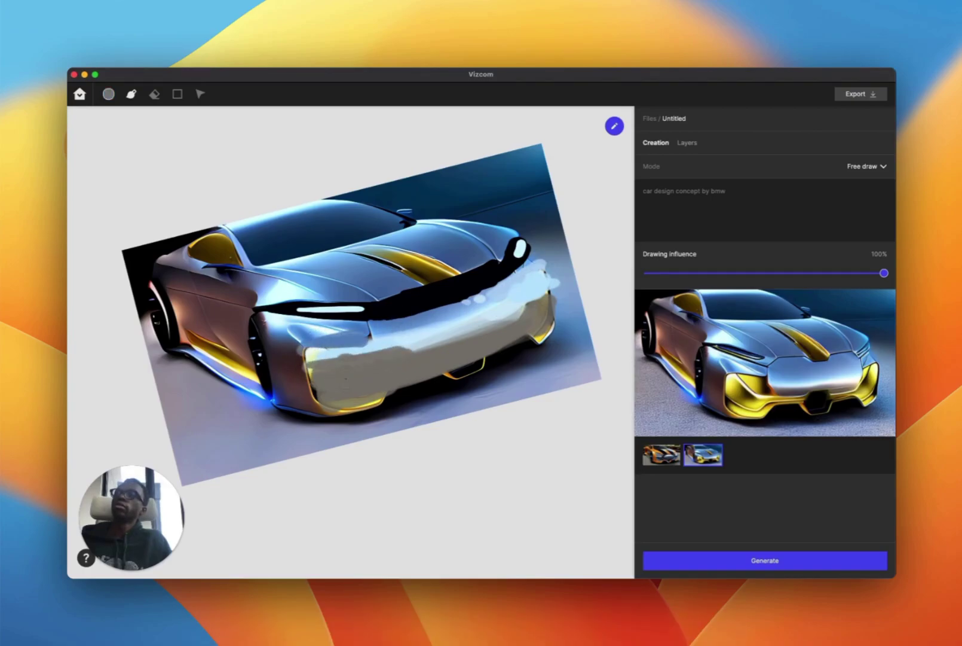
# Paint a dark shadow along the bumper's underside and blend the upper bumper with sampled body colours
pyautogui.keyDown('alt'); pyautogui.click(405, 395); pyautogui.keyUp('alt')
pyautogui.moveTo(328, 412); pyautogui.dragTo(568, 328)
pyautogui.keyDown('alt'); pyautogui.click(458, 302); pyautogui.keyUp('alt')
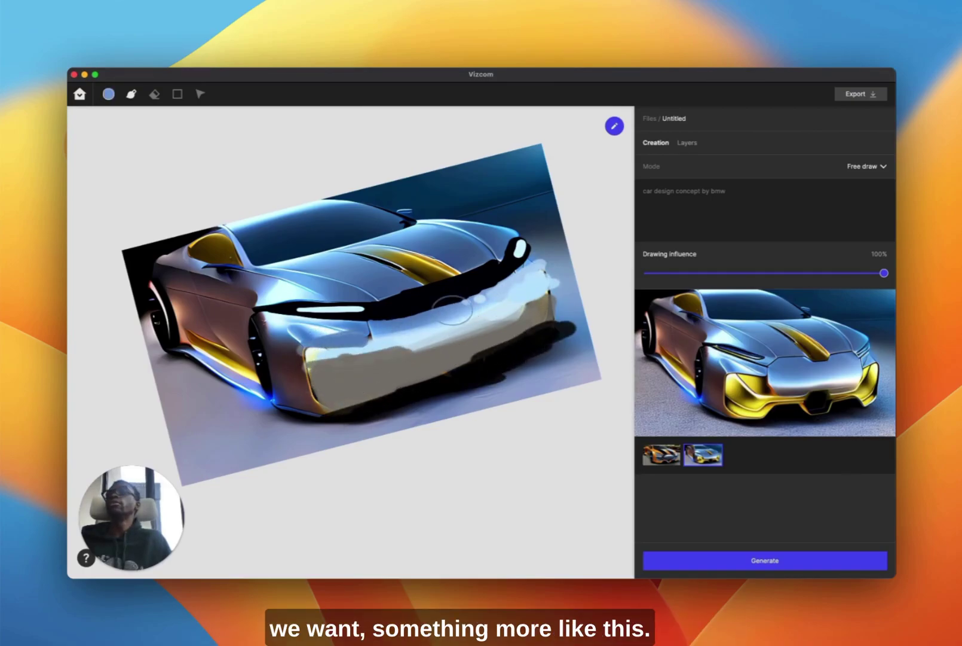
pyautogui.rightClick(505, 327)
pyautogui.moveTo(571, 414); pyautogui.dragTo(554, 409)
pyautogui.moveTo(486, 294)
pyautogui.mouseDown()
pyautogui.moveTo(482, 302)
pyautogui.moveTo(509, 287)
pyautogui.mouseUp()
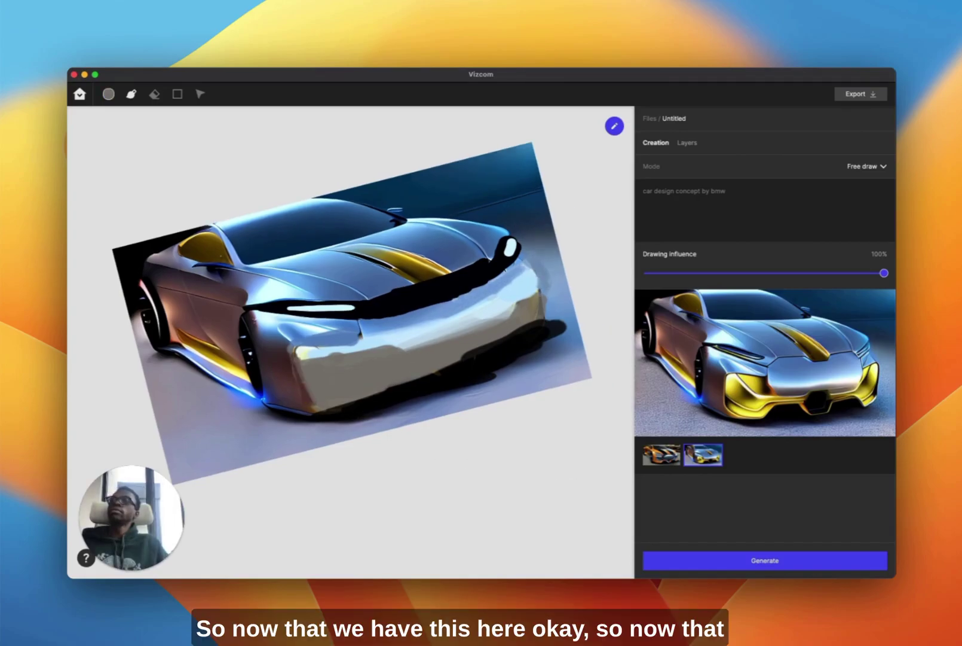
# Set Drawing influence to 70% in a widened creation panel and generate a new rendering from the painted-over car
pyautogui.hscroll(1, 495, 465)
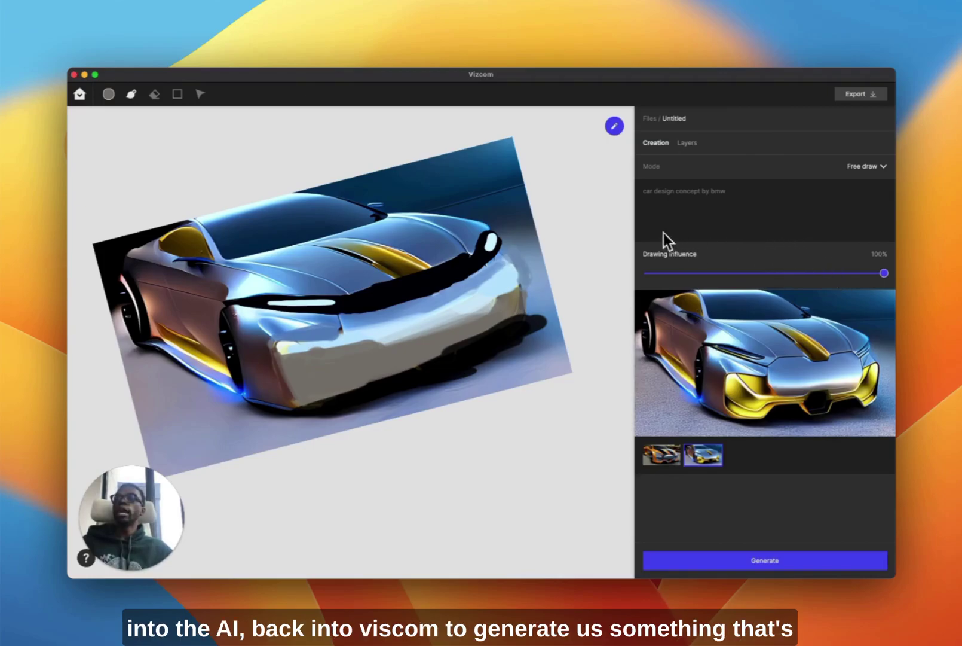
pyautogui.moveTo(634, 224); pyautogui.dragTo(604, 226)
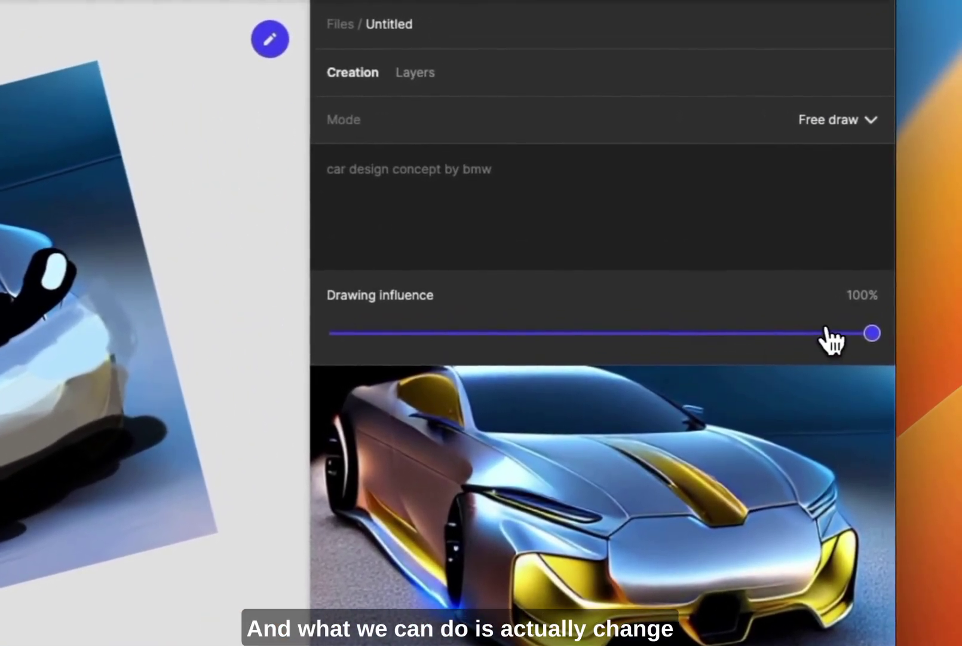
pyautogui.moveTo(833, 312)
pyautogui.mouseDown()
pyautogui.moveTo(776, 312)
pyautogui.moveTo(694, 333)
pyautogui.moveTo(737, 333)
pyautogui.moveTo(726, 332)
pyautogui.mouseUp()
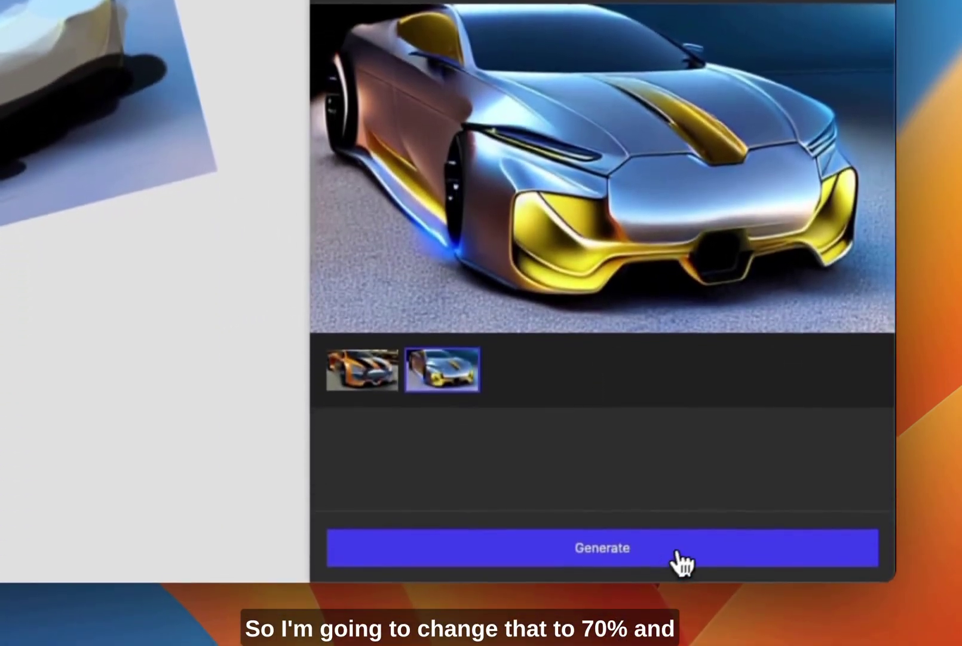
pyautogui.click(678, 583)
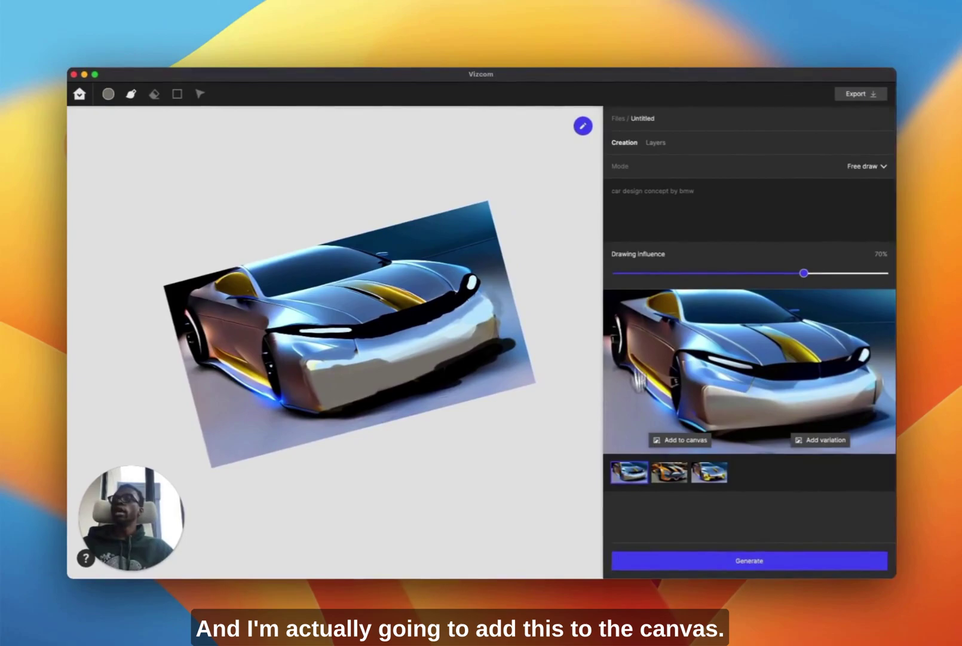
# Add the newly generated rendering to the canvas and generate another refinement from it
pyautogui.click(683, 450)
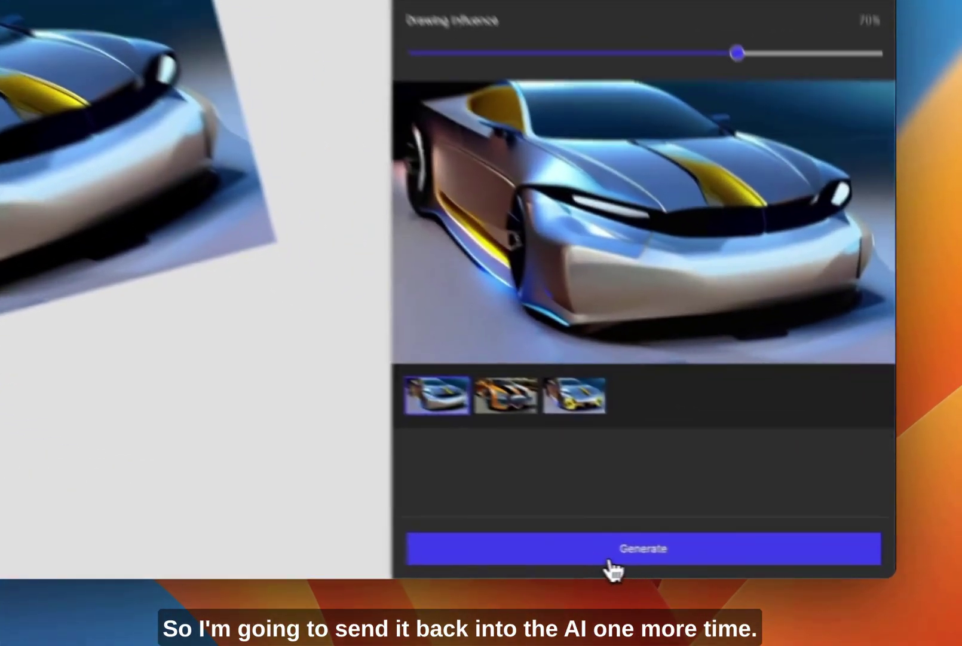
pyautogui.click(721, 560)
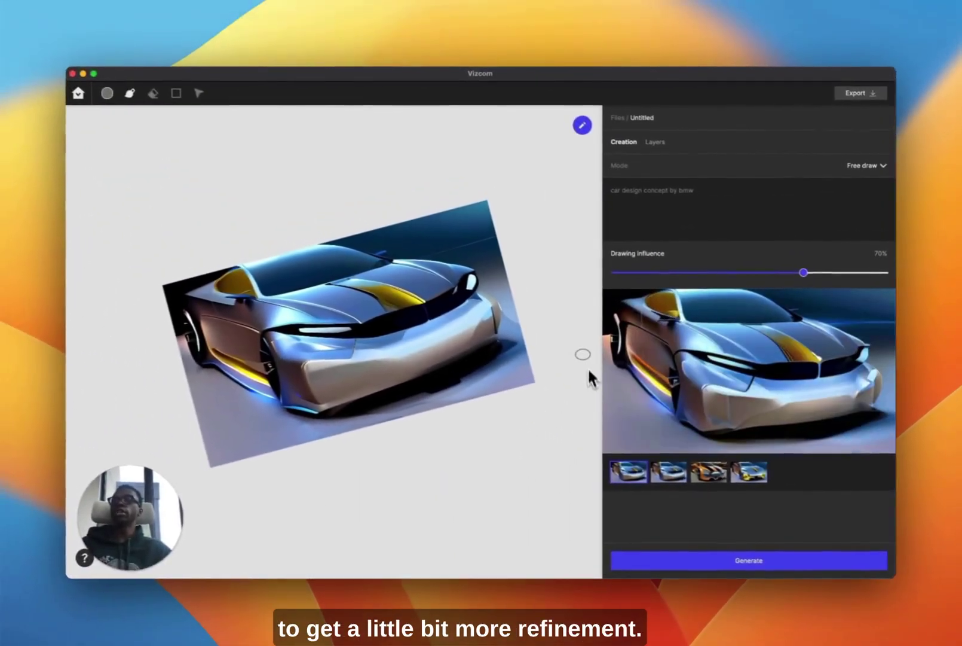
# Add the refined rendering to the canvas and rotate the canvas view until the car image is nearly level
pyautogui.moveTo(661, 368)
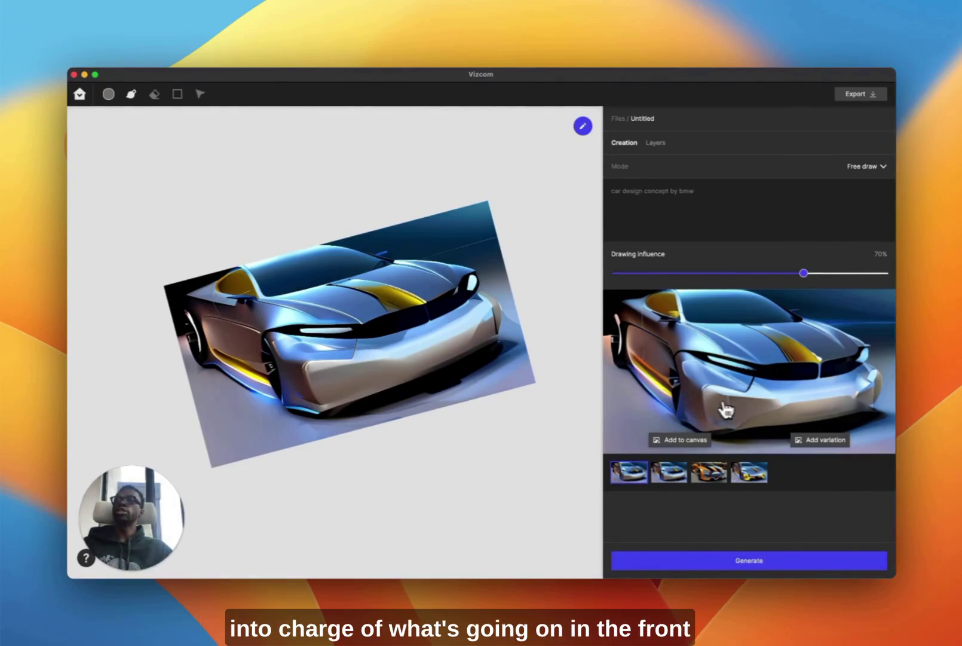
pyautogui.click(701, 441)
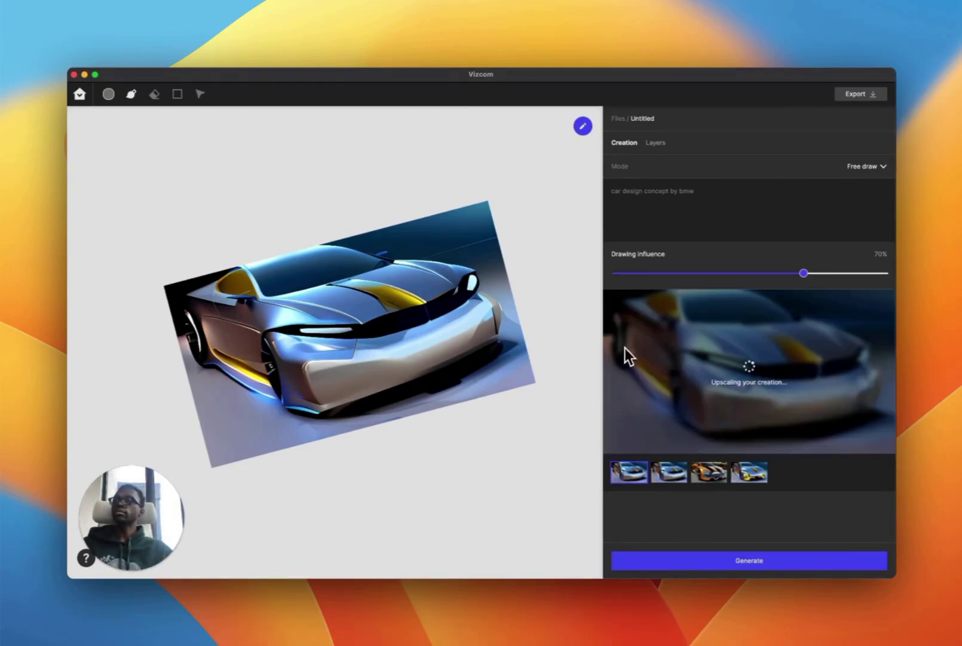
pyautogui.moveTo(534, 360)
pyautogui.mouseDown()
pyautogui.moveTo(529, 355)
pyautogui.moveTo(543, 351)
pyautogui.mouseUp()
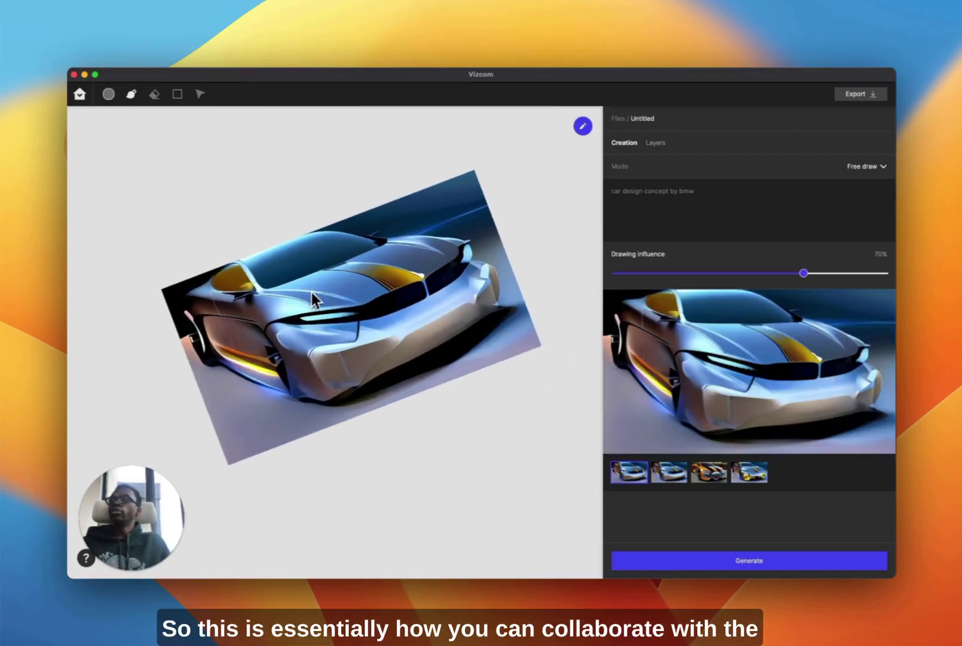
pyautogui.moveTo(437, 283); pyautogui.dragTo(462, 346)
pyautogui.scroll(2, 462, 346)
pyautogui.press('super+z')
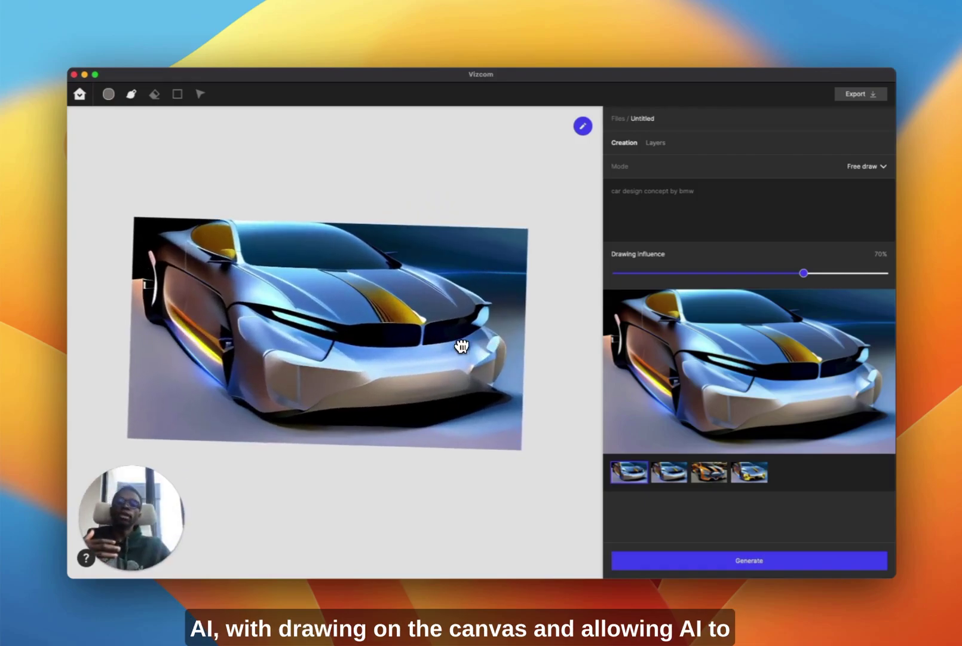